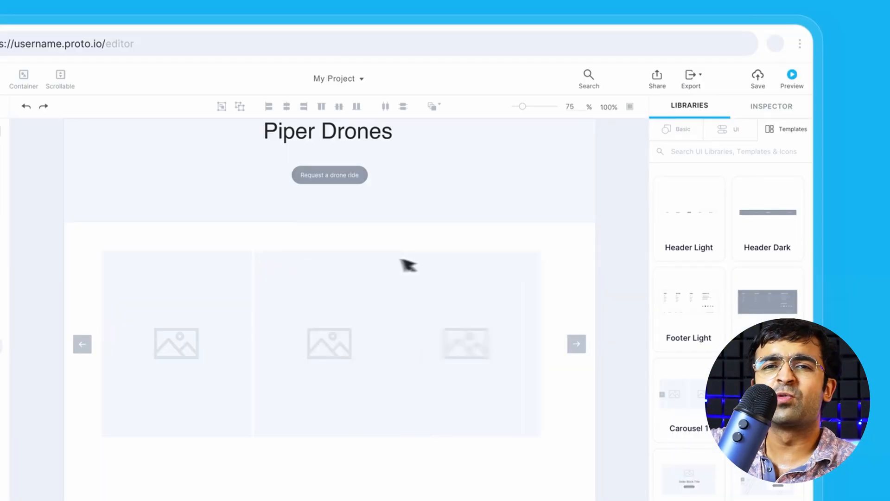
Place the Home/Messages tab bar at the bottom of the iPhone screen (Y 795) and select it
scroll(408, 262, down, 5)
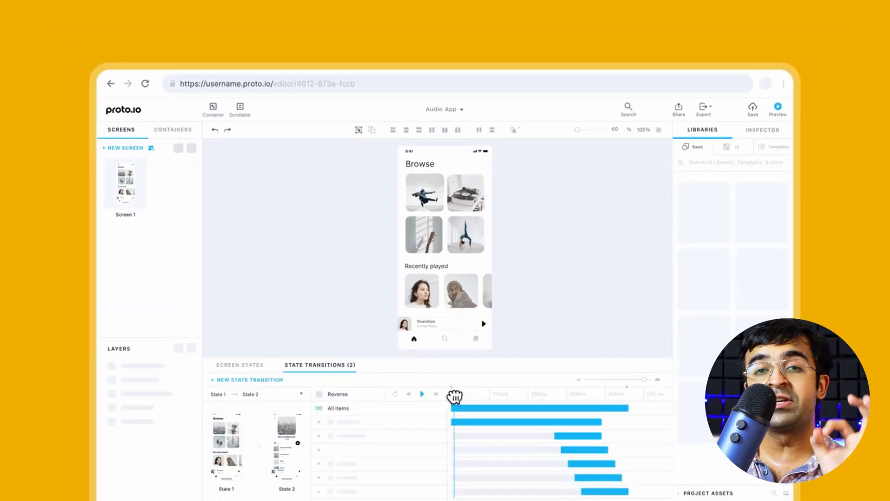
mouse_move(455, 398)
mouse_down()
mouse_move(620, 397)
mouse_move(453, 395)
mouse_up()
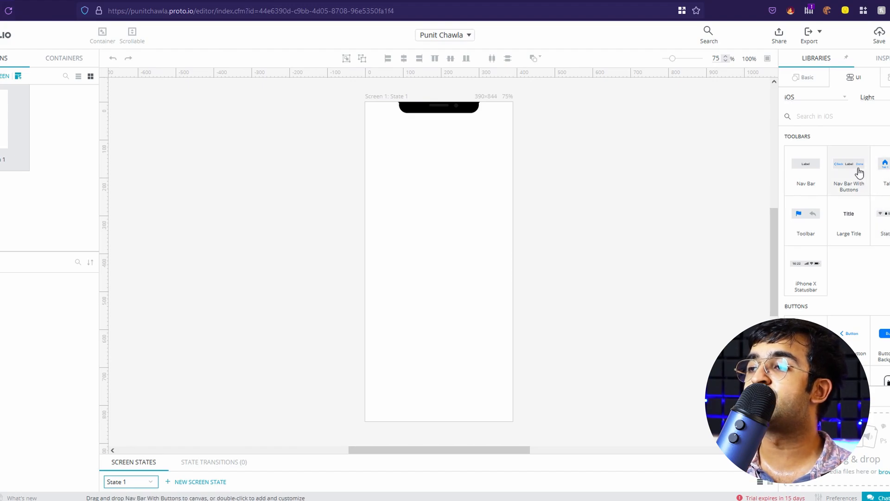
drag(884, 172, 394, 377)
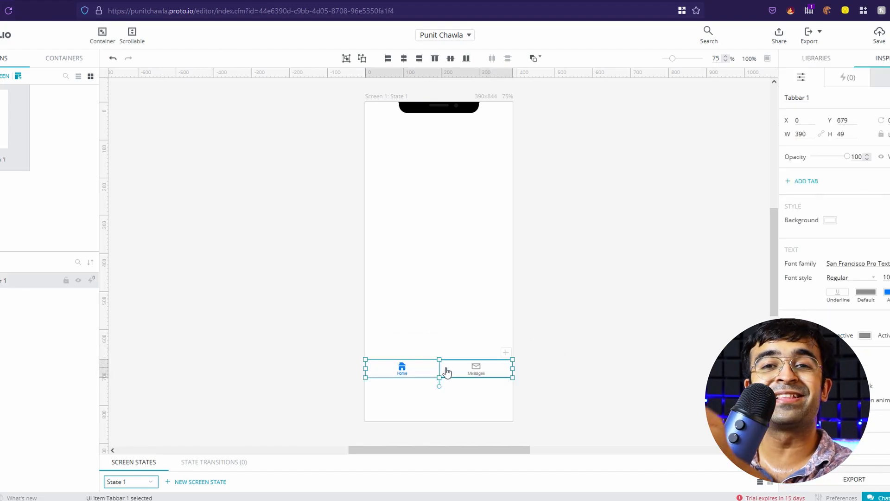
drag(447, 371, 445, 416)
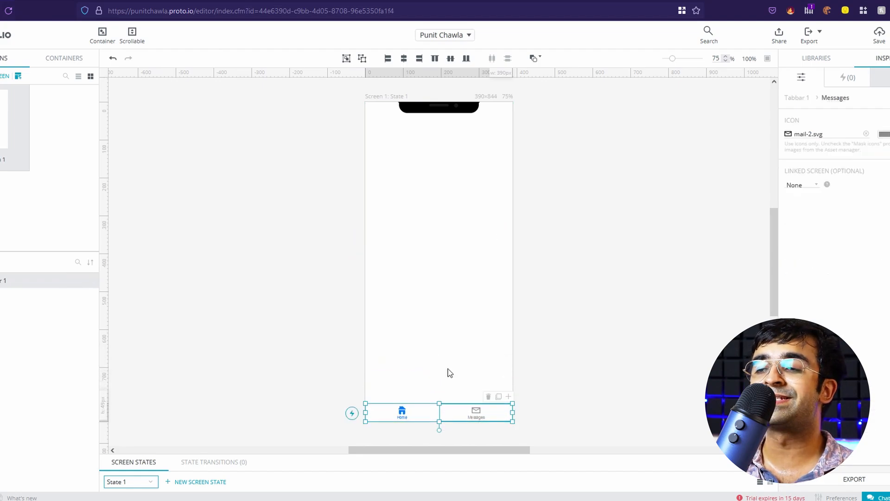
click(396, 388)
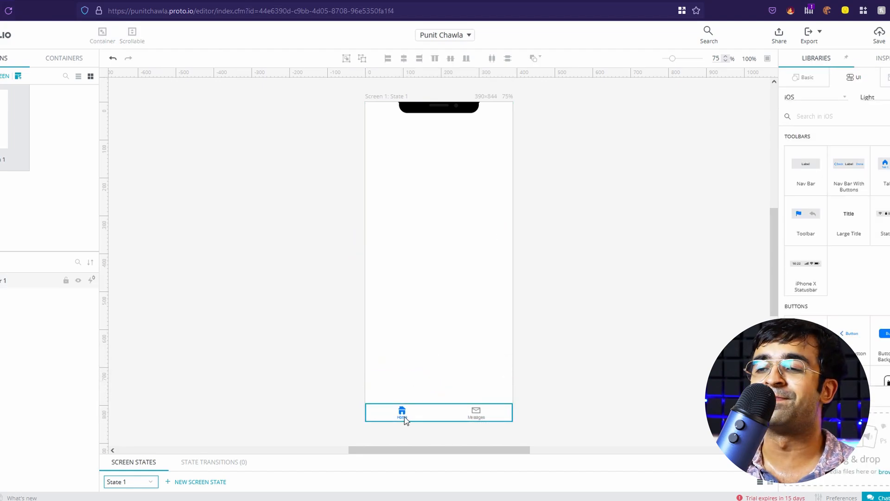
click(436, 419)
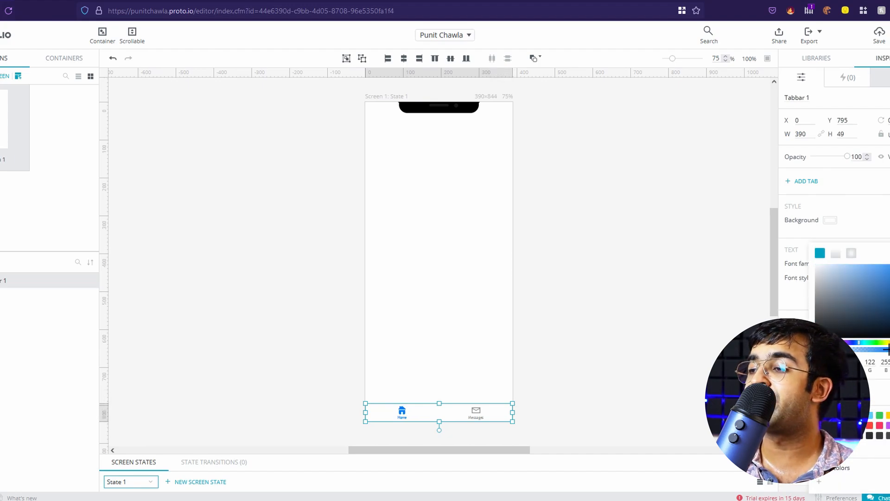
Give the tab bar a bright green active-tab colour, then deselect it
drag(889, 343, 877, 343)
drag(885, 304, 888, 229)
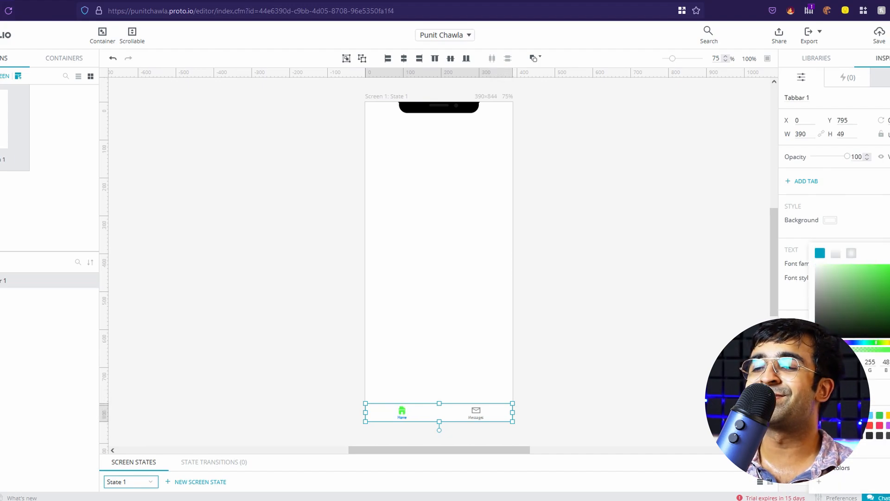
click(601, 163)
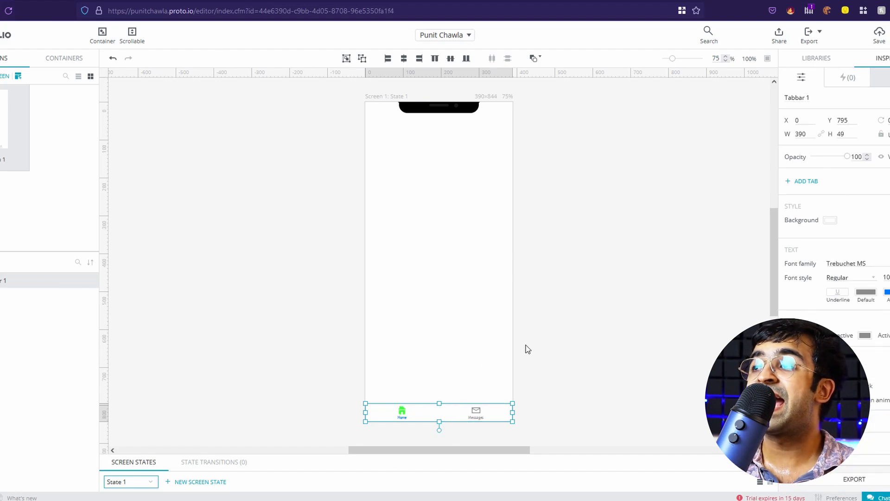
click(426, 358)
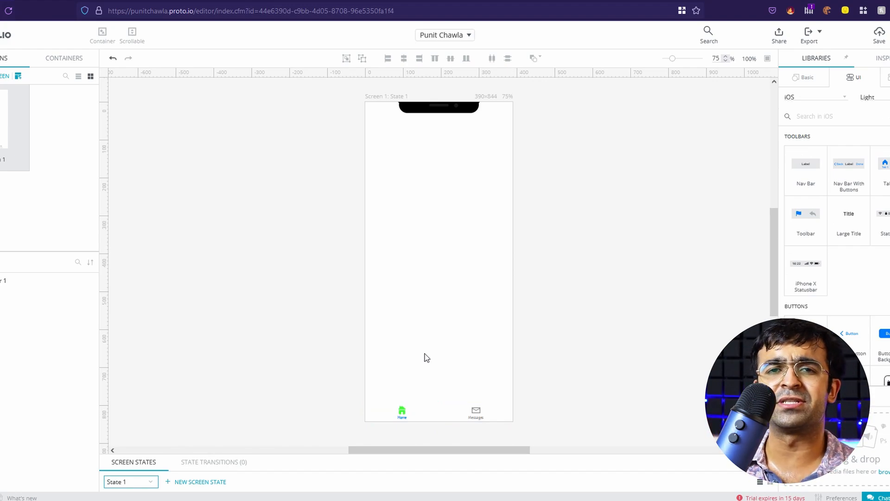
click(815, 33)
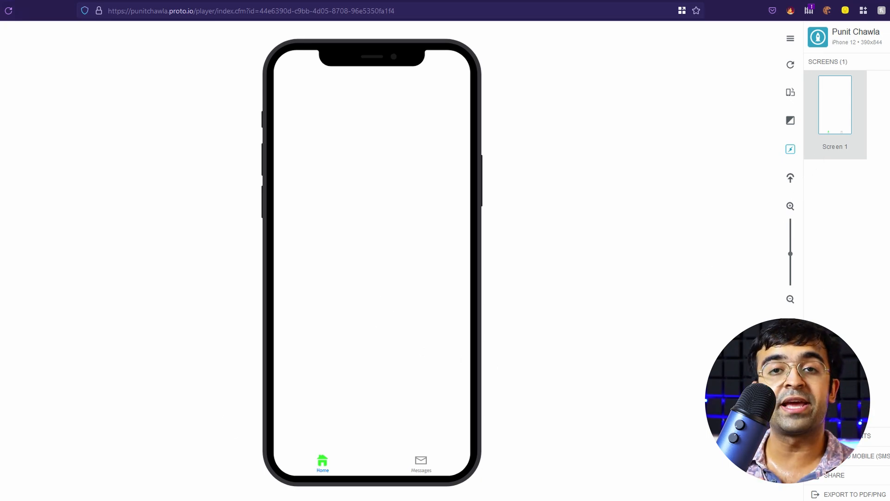
click(427, 477)
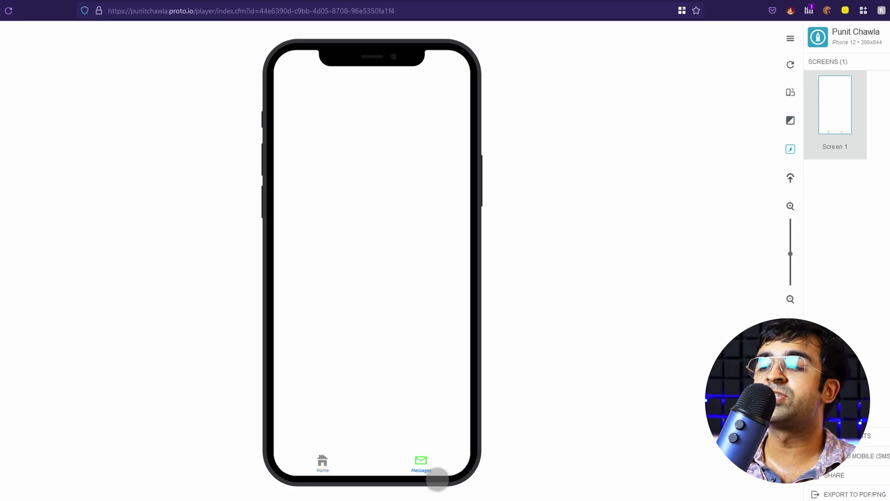
click(331, 474)
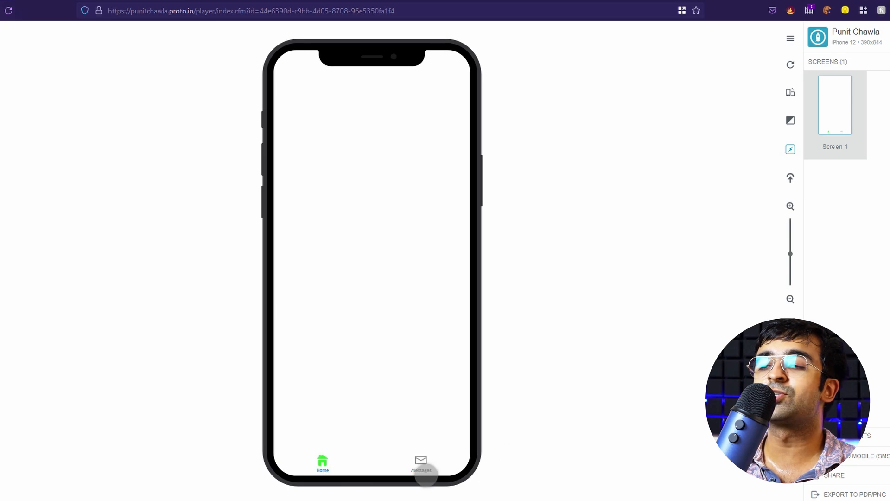
click(432, 474)
click(342, 475)
key(ctrl+shift+Tab)
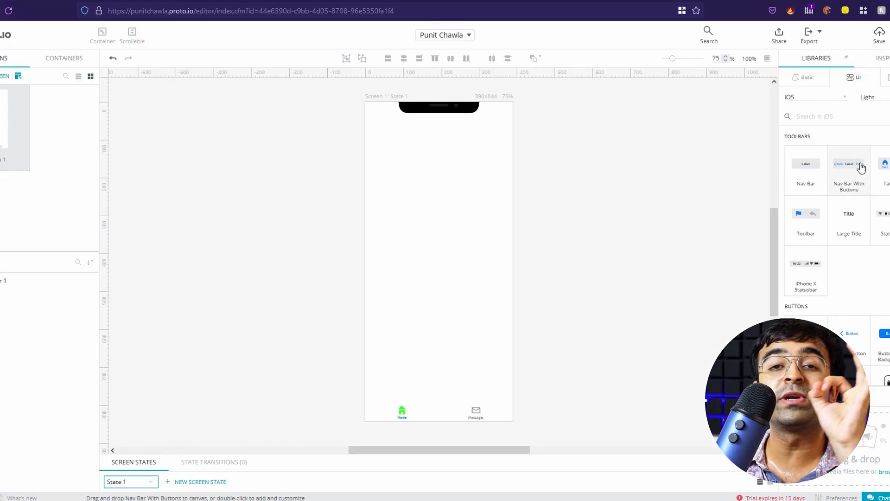
Add an iOS Forms on/off switch near the middle of the iPhone screen
scroll(795, 246, down, 5)
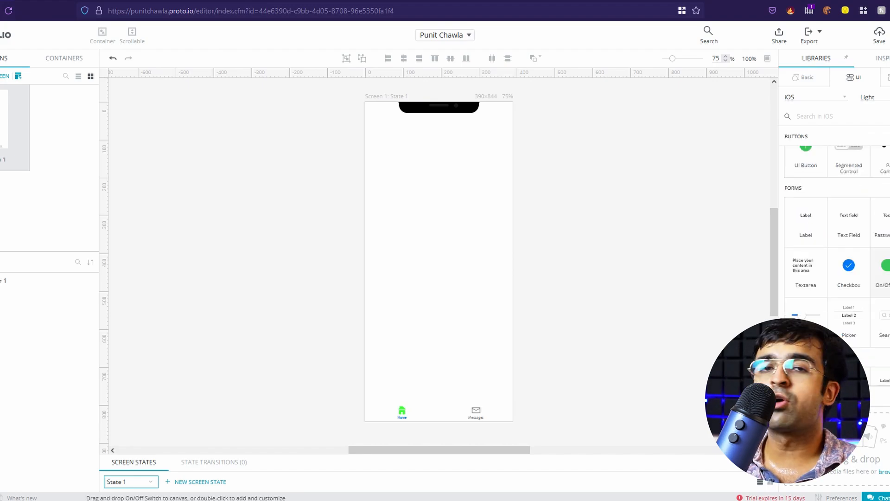
drag(881, 269, 425, 235)
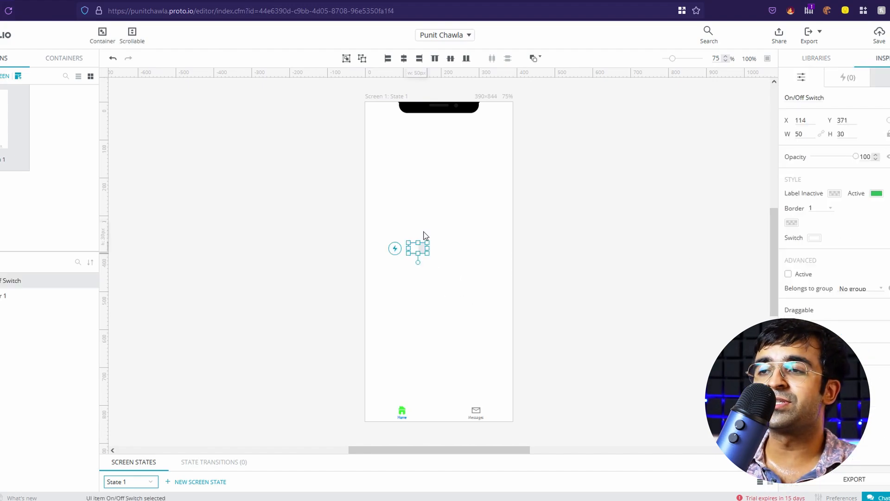
click(430, 263)
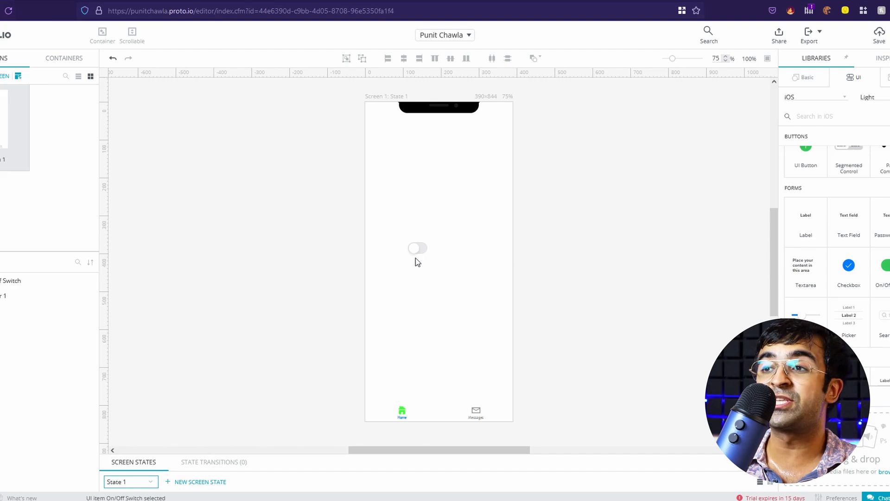
Preview the prototype and toggle the switch on and off twice
click(887, 33)
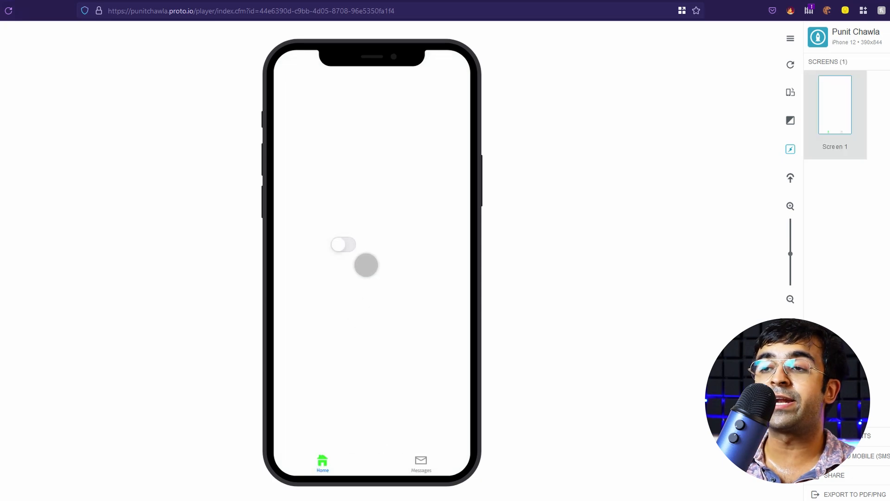
click(366, 265)
click(364, 266)
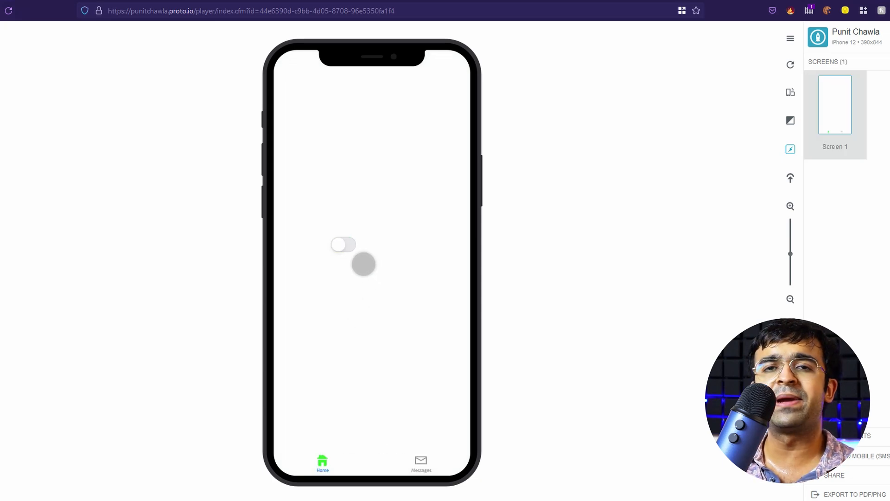
click(363, 263)
click(363, 264)
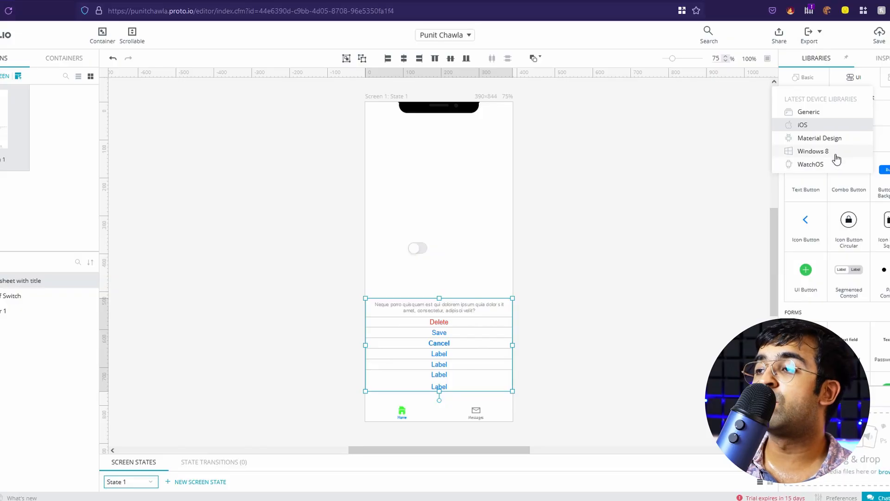
Add a Material Design FAB - Light beside the switch and preview the prototype
click(819, 139)
scroll(843, 271, down, 6)
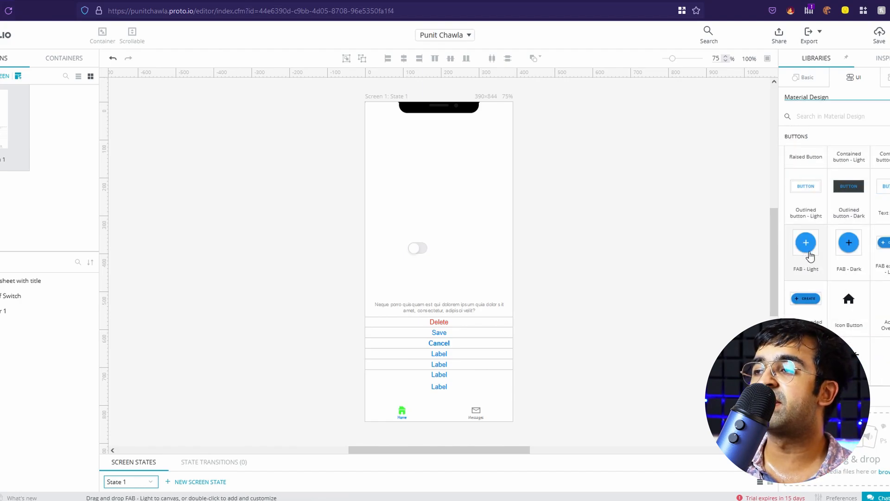
drag(809, 254, 465, 265)
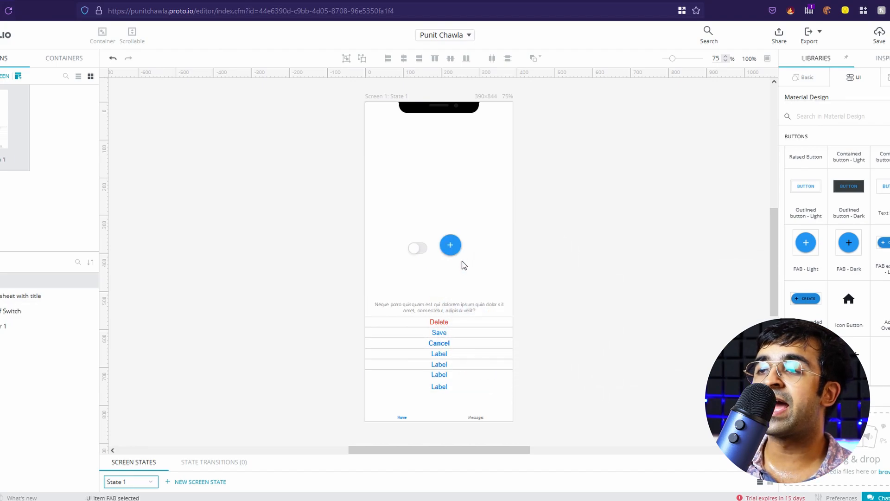
click(889, 35)
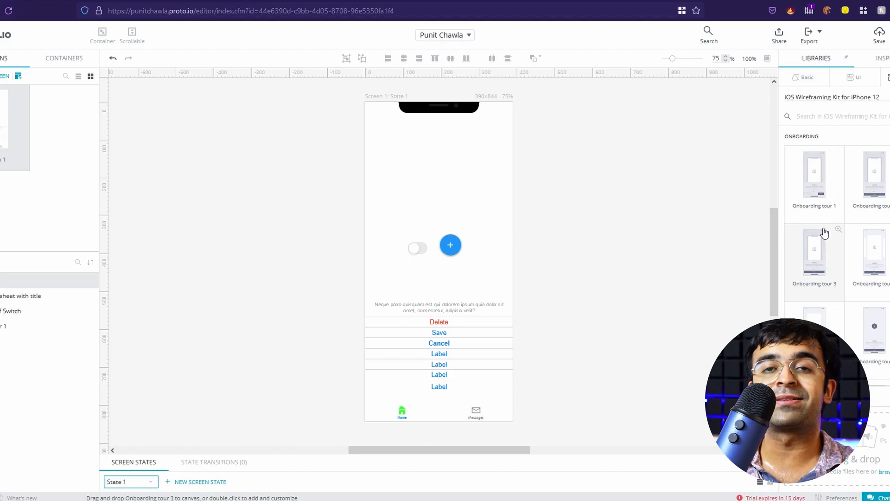
Drop the Feeds 'Social feed listing' template over the whole iPhone screen
scroll(823, 292, down, 10)
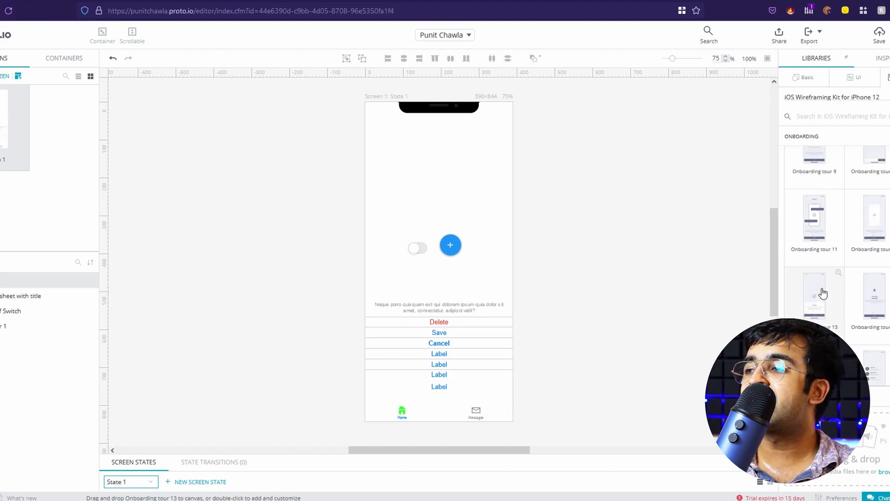
scroll(823, 293, down, 5)
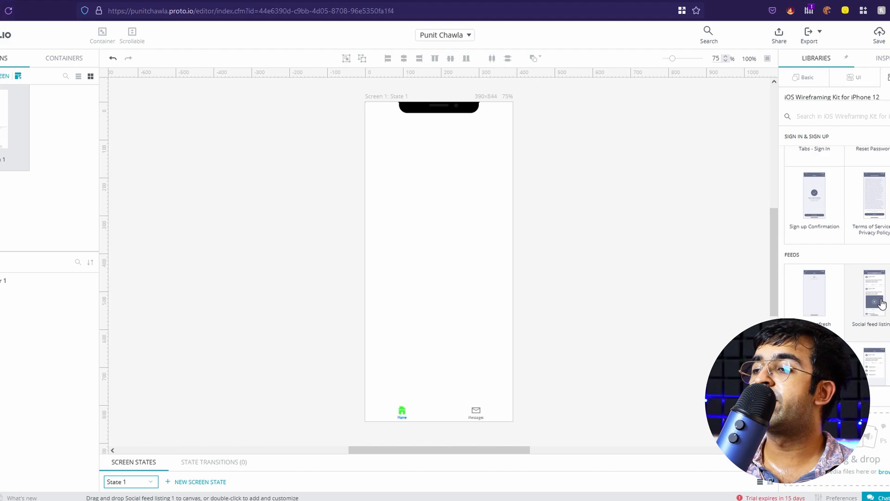
drag(881, 304, 416, 204)
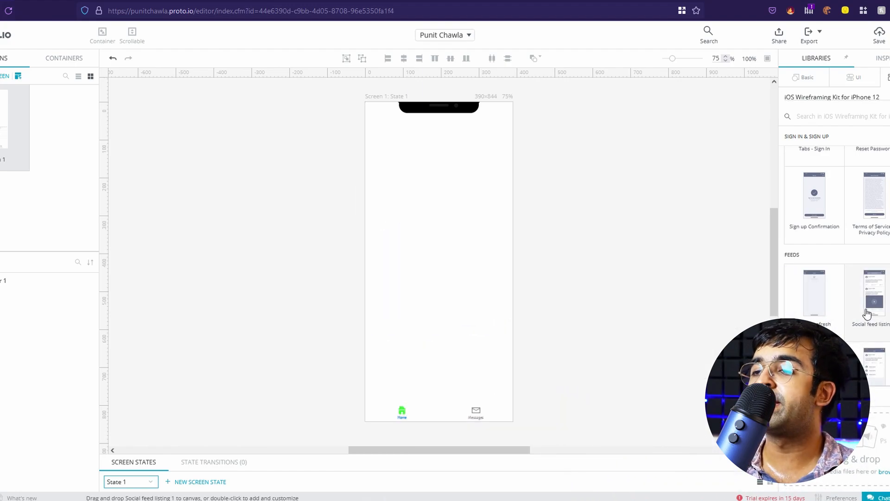
drag(882, 295, 392, 115)
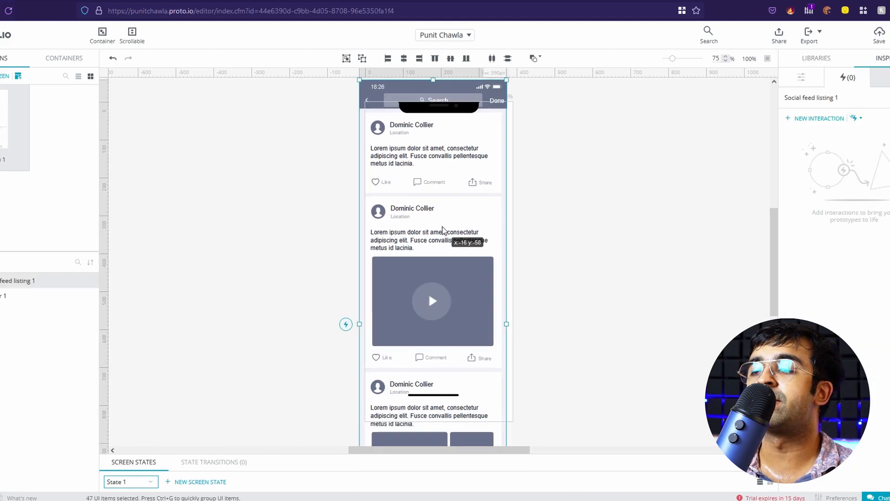
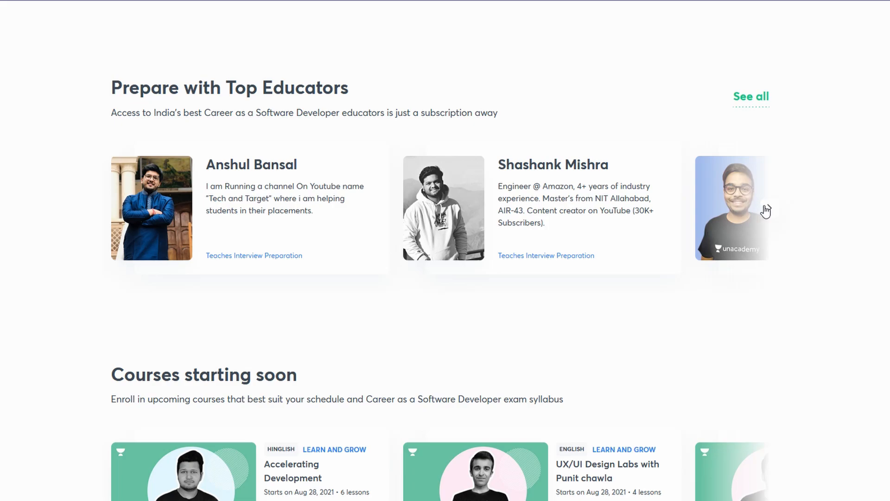
Page through the Unacademy educators carousel to its last cards
click(769, 209)
click(767, 209)
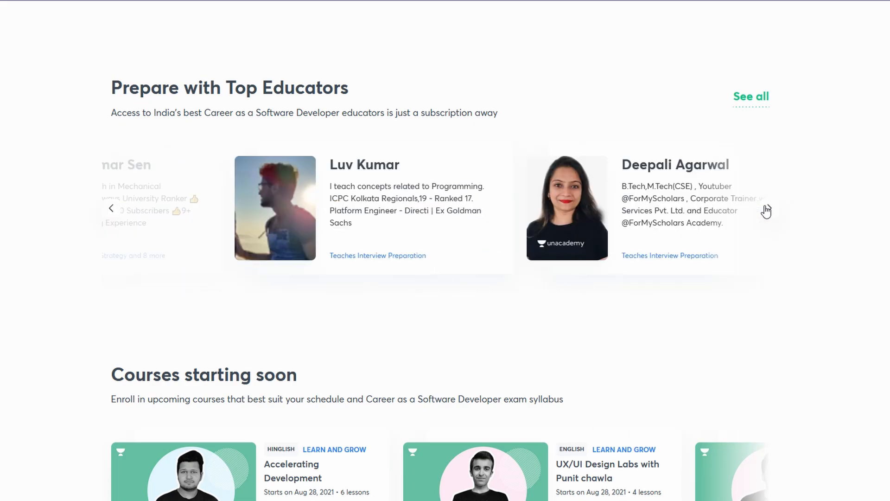
click(765, 208)
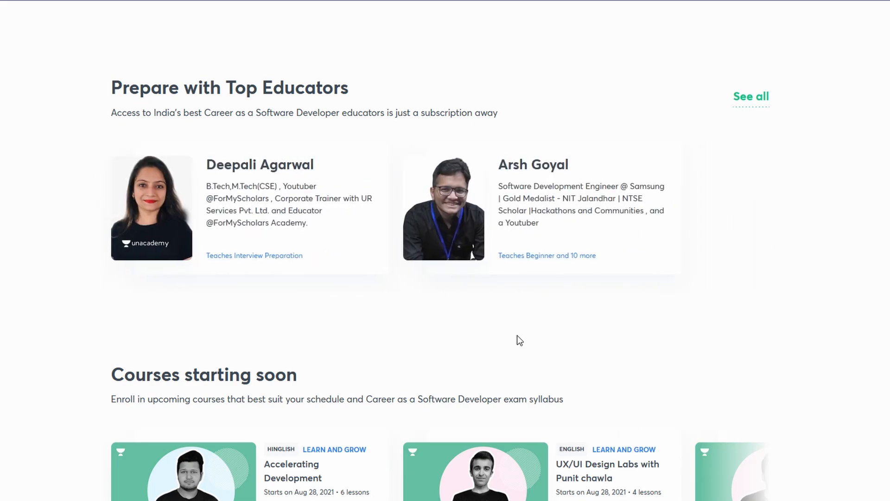
scroll(517, 337, down, 5)
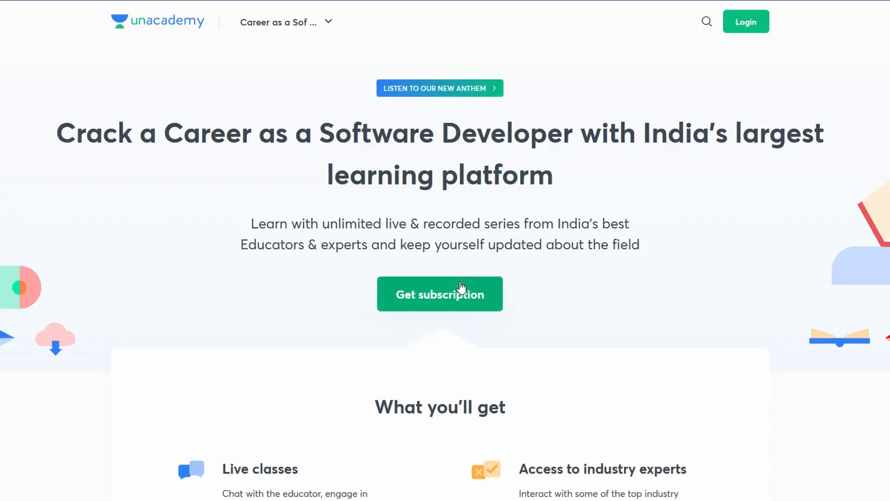
Apply a referral code to the 12-month Software Developer plan for ₹75/mo and proceed to payment
click(461, 289)
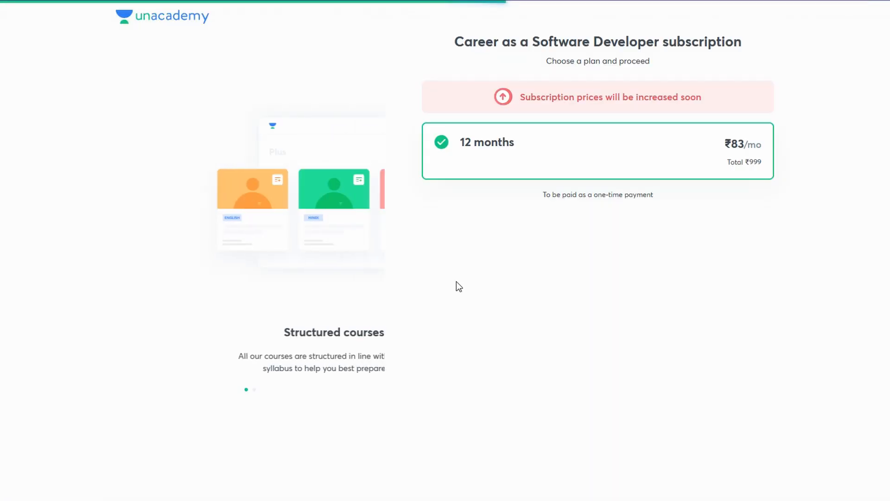
scroll(556, 440, down, 1)
click(564, 487)
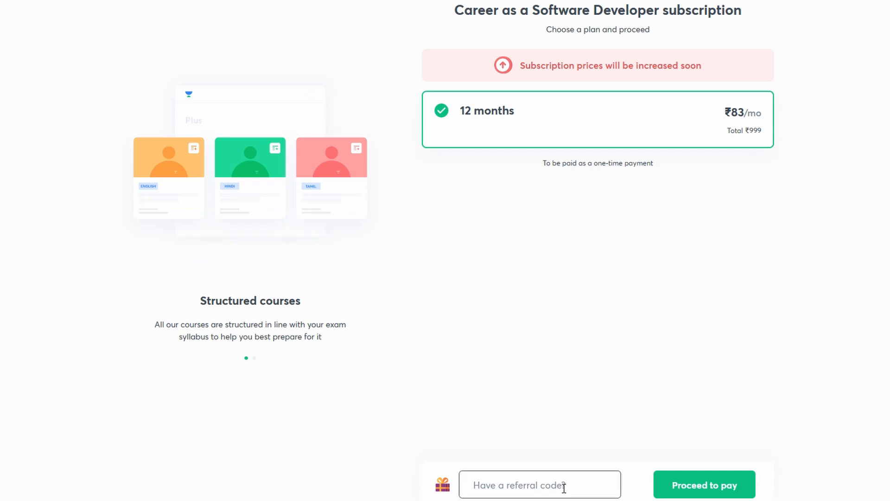
click(600, 486)
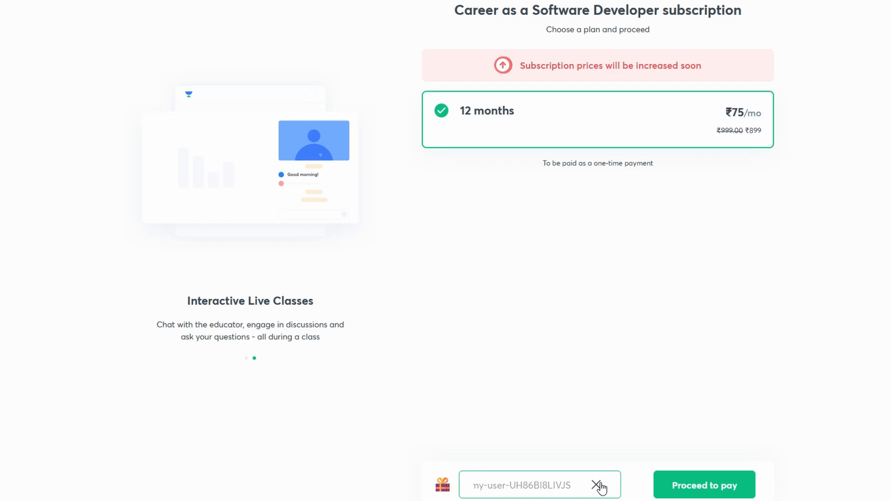
click(700, 485)
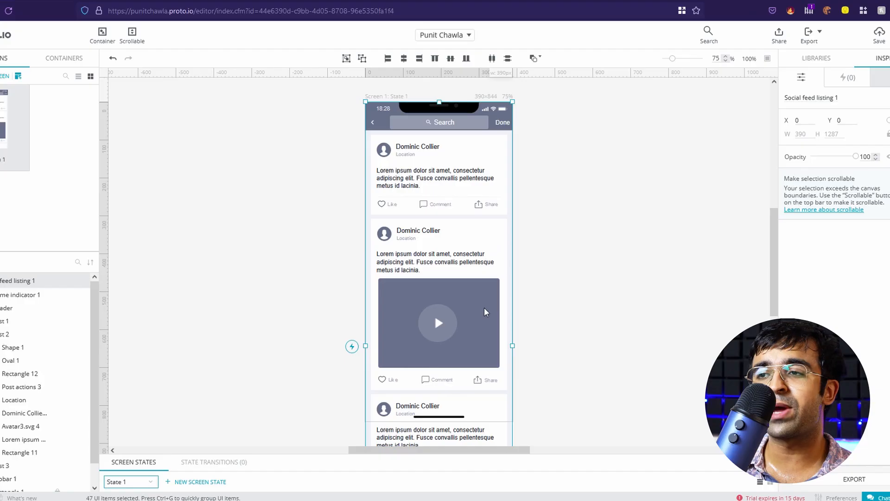
Delete the grey Rectangle 12 video placeholder from the second post and show the Basic library
click(489, 313)
click(489, 313)
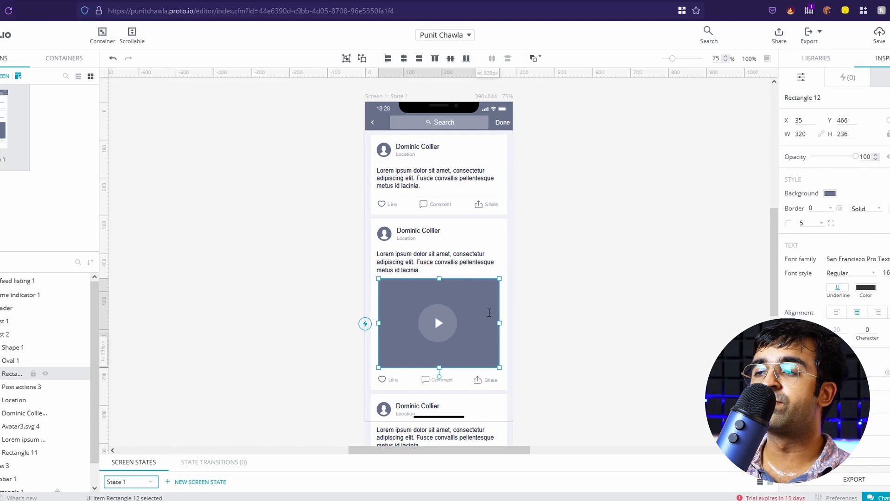
right_click(489, 312)
click(528, 291)
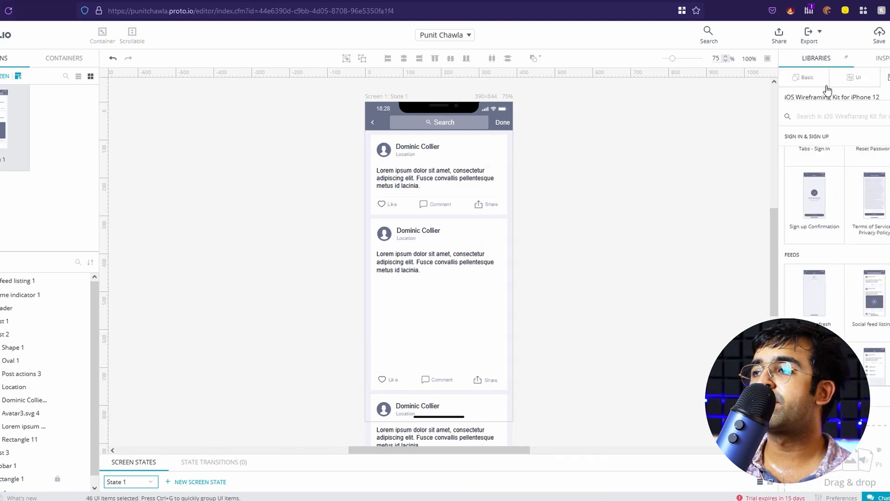
click(808, 78)
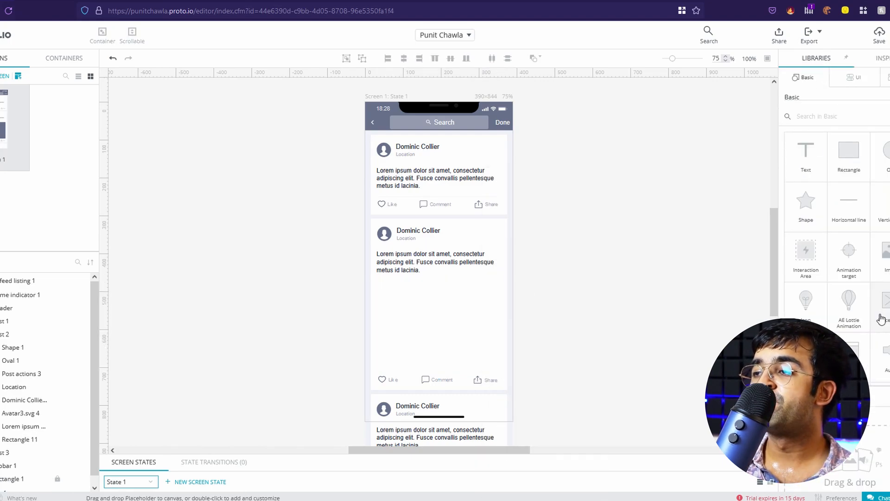
scroll(835, 301, down, 1)
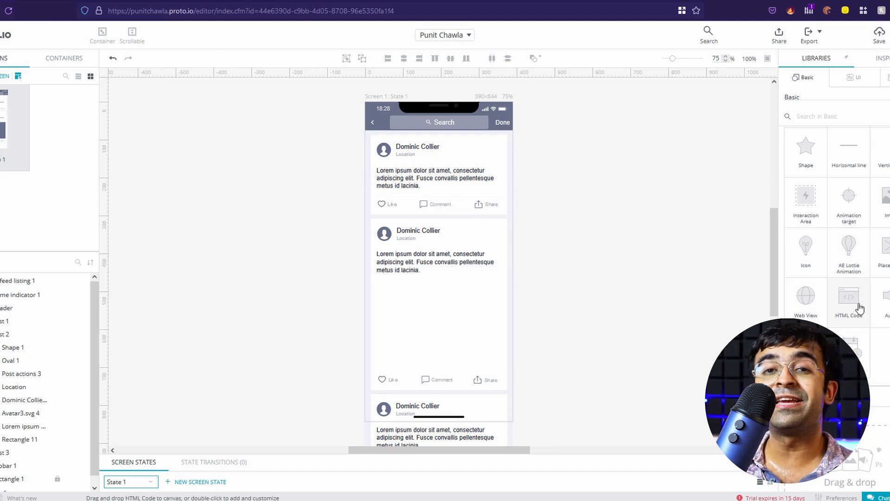
Add a 332x227 Video element to the second post playing 3dtrial.mp4
drag(806, 345, 455, 320)
drag(470, 351, 502, 368)
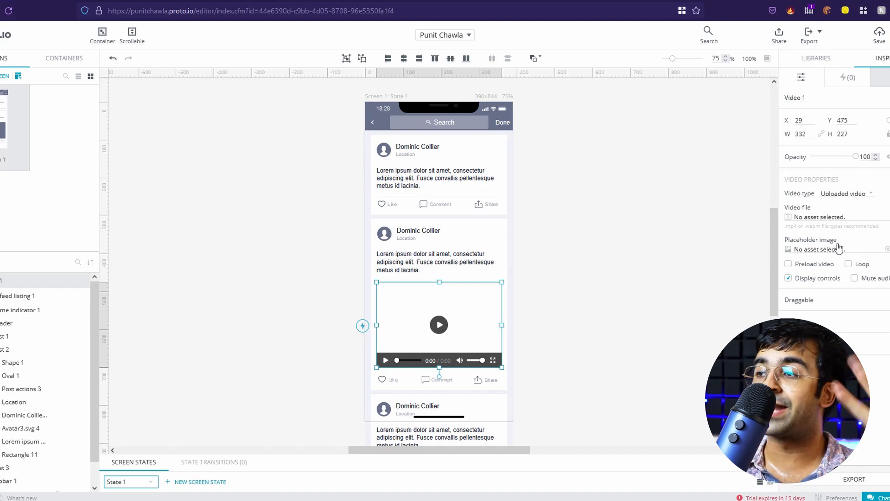
click(825, 217)
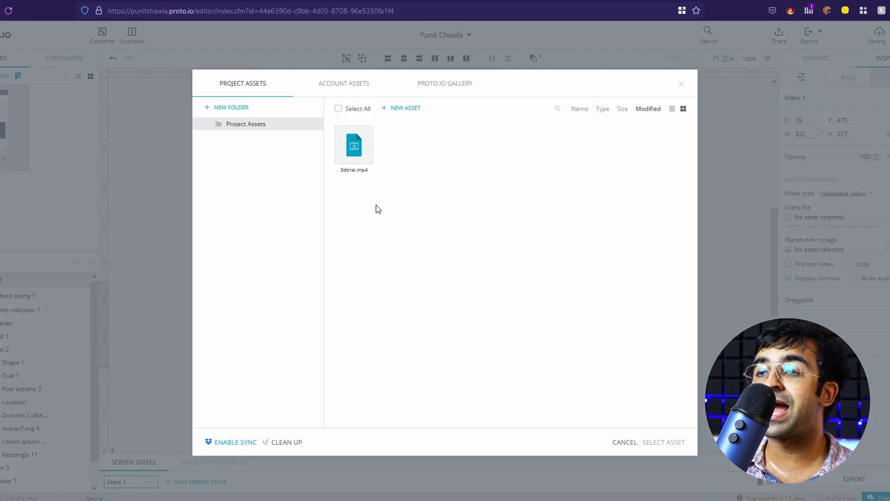
click(361, 143)
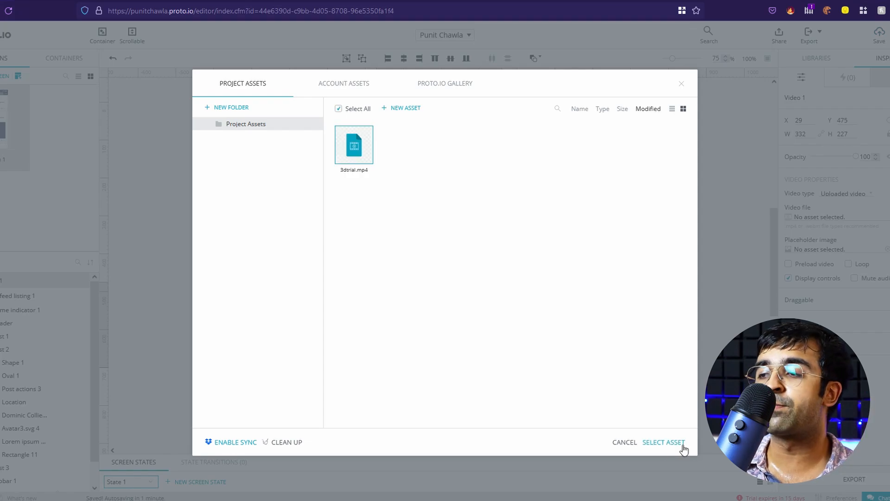
click(661, 443)
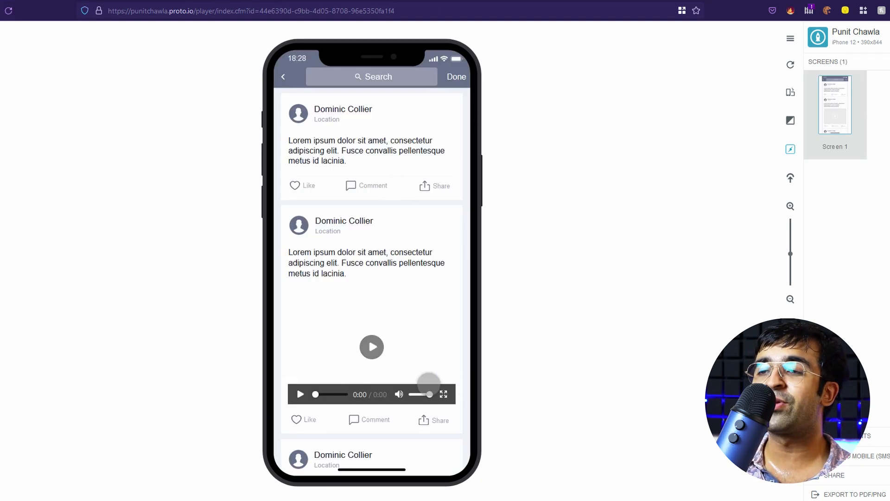
Play, pause and adjust the preview video's volume, then draw a 323×183 interaction area over the second post
click(372, 347)
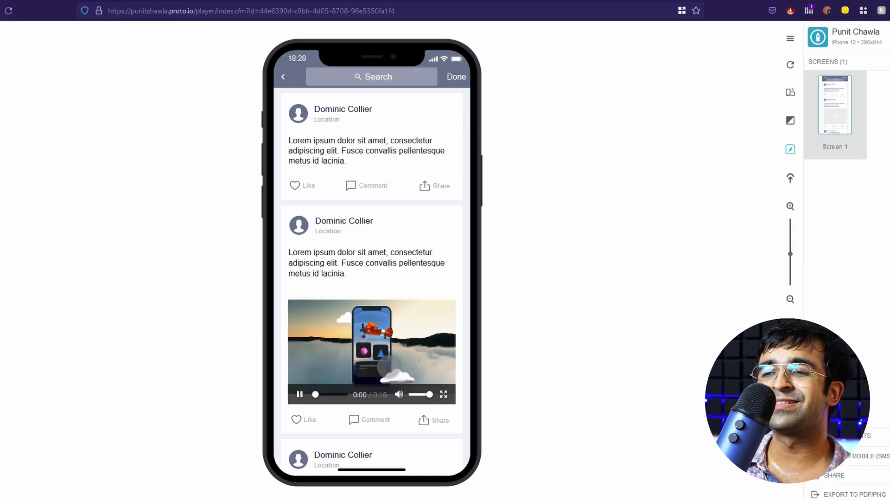
click(298, 396)
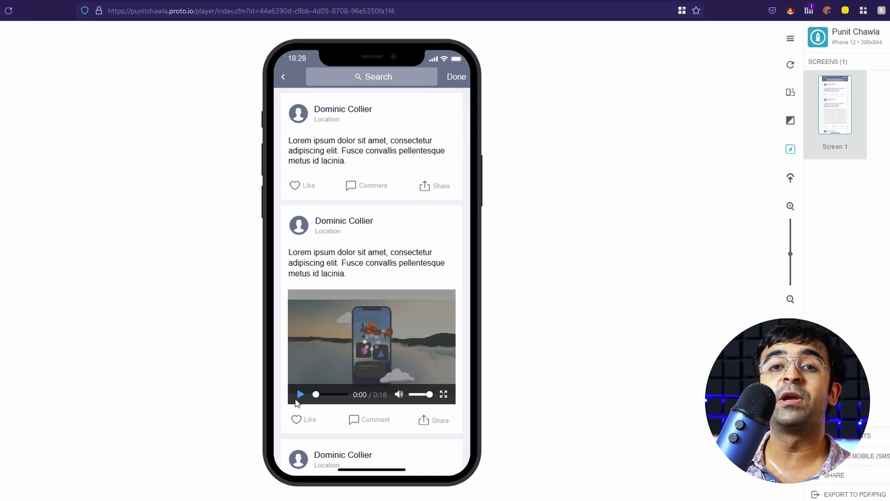
drag(419, 394, 431, 396)
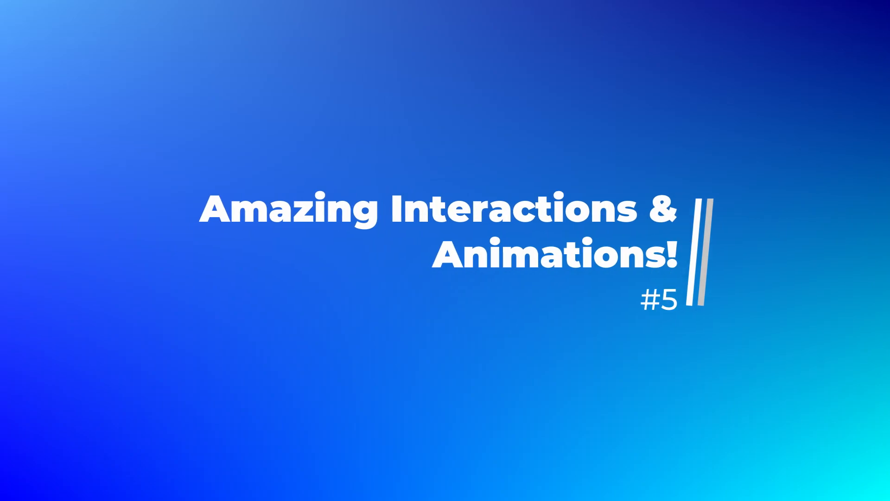
drag(370, 216, 508, 283)
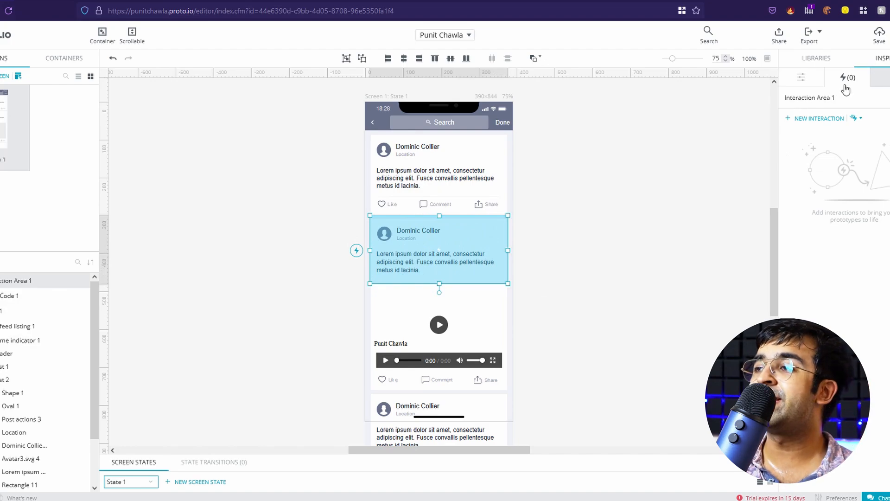
Create a new interaction on the interaction area with Right click as its trigger
click(832, 118)
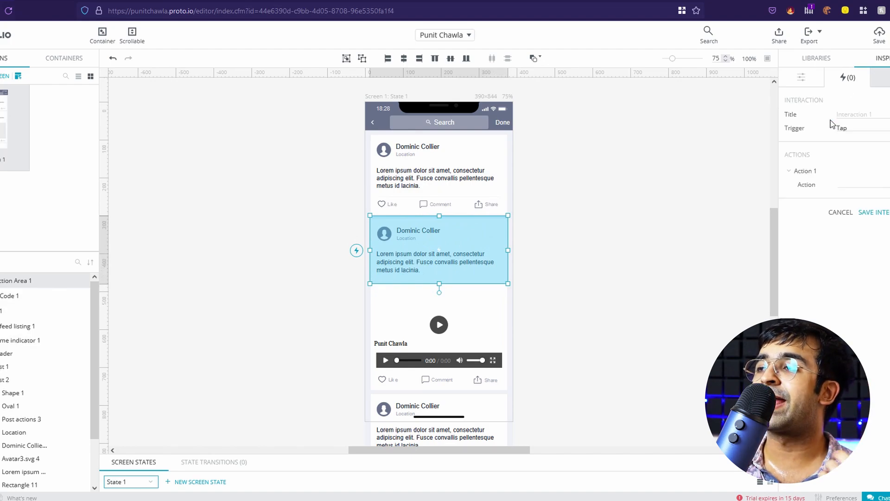
click(870, 133)
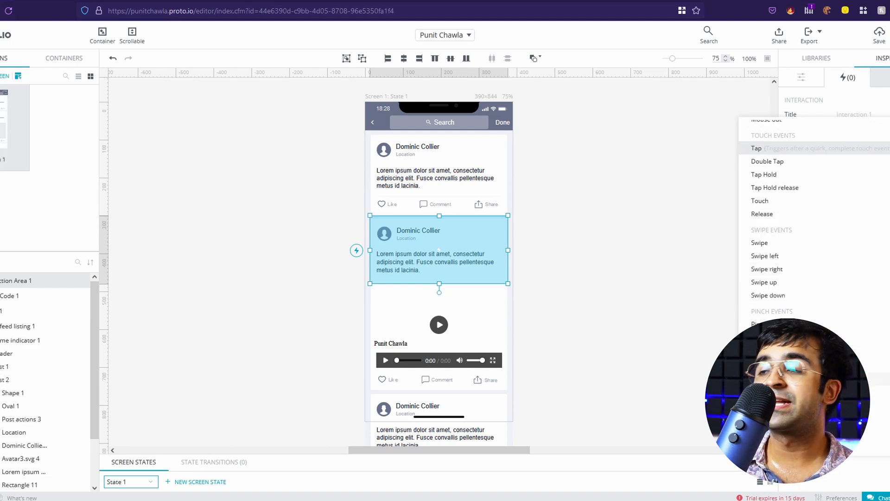
scroll(829, 316, down, 3)
scroll(815, 218, down, 3)
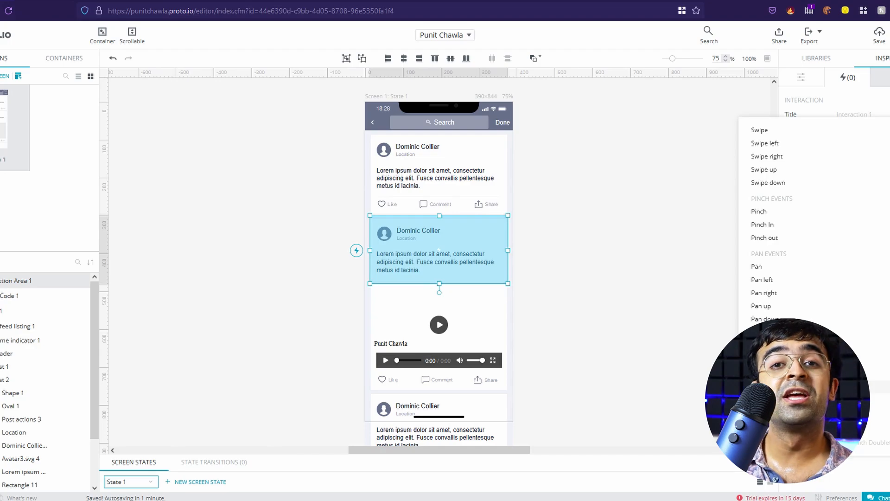
click(765, 387)
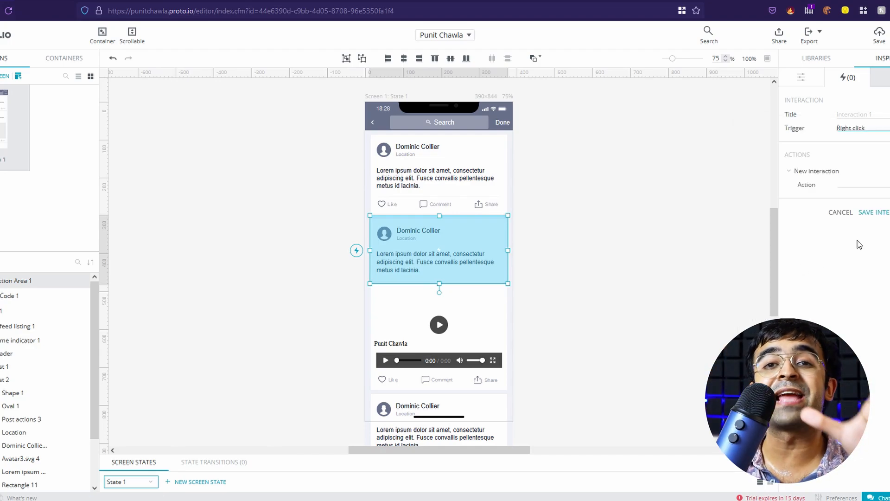
Open the interaction's action list and scroll through the available actions
click(874, 186)
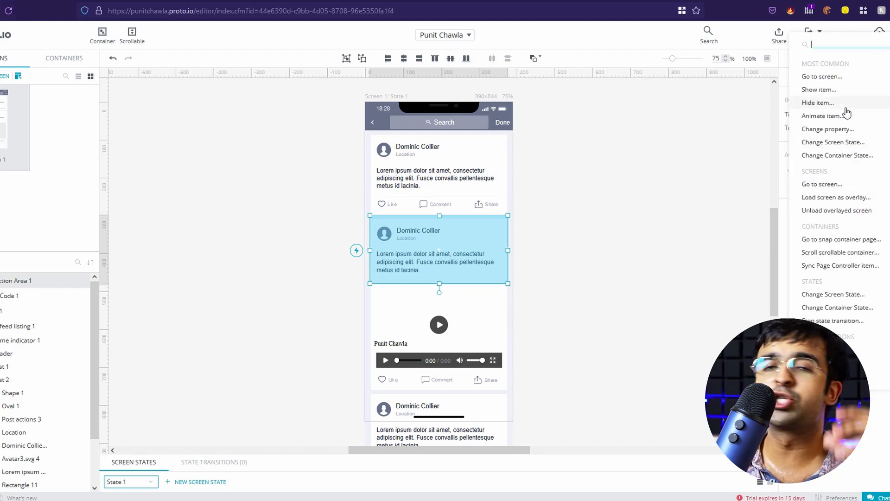
scroll(852, 216, down, 3)
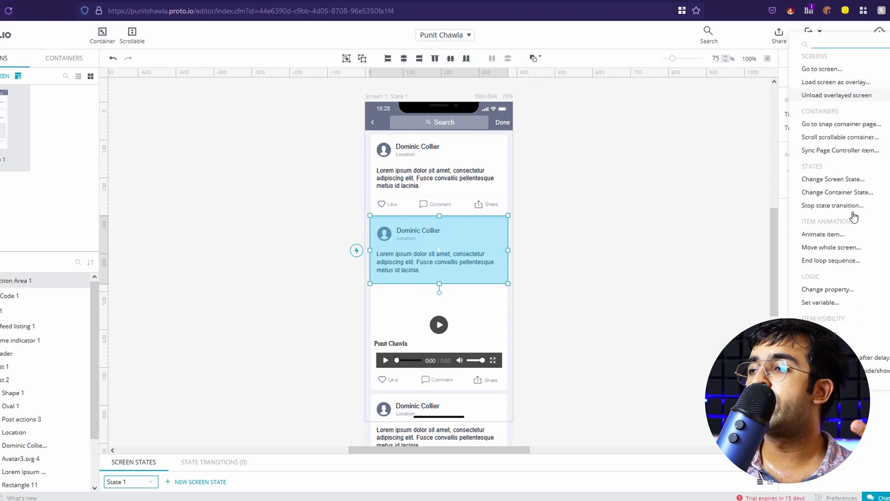
scroll(852, 217, down, 2)
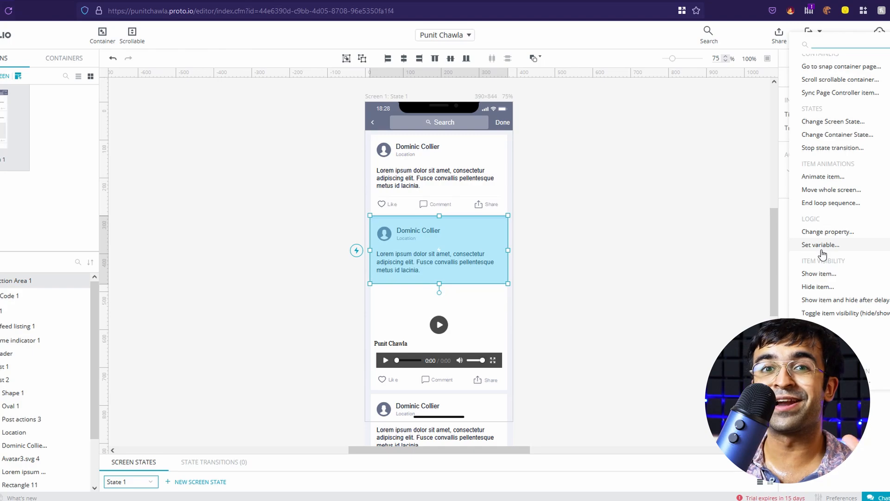
scroll(830, 283, down, 5)
scroll(841, 314, down, 1)
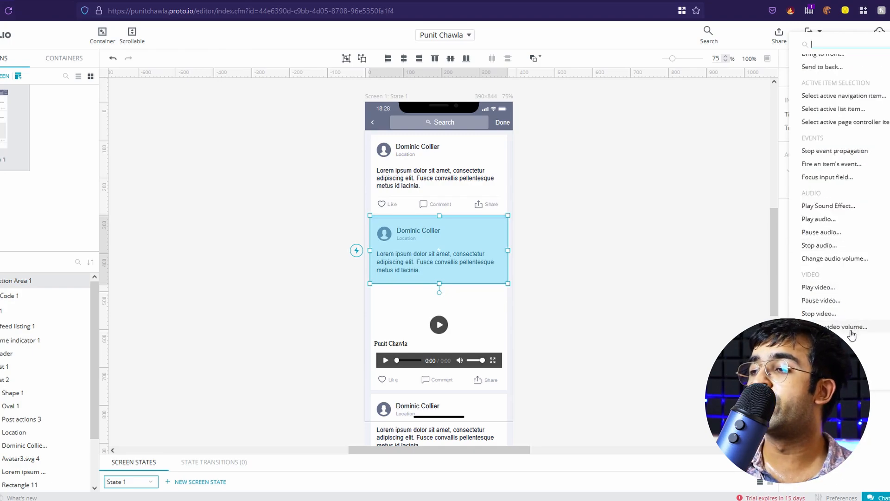
scroll(852, 334, down, 1)
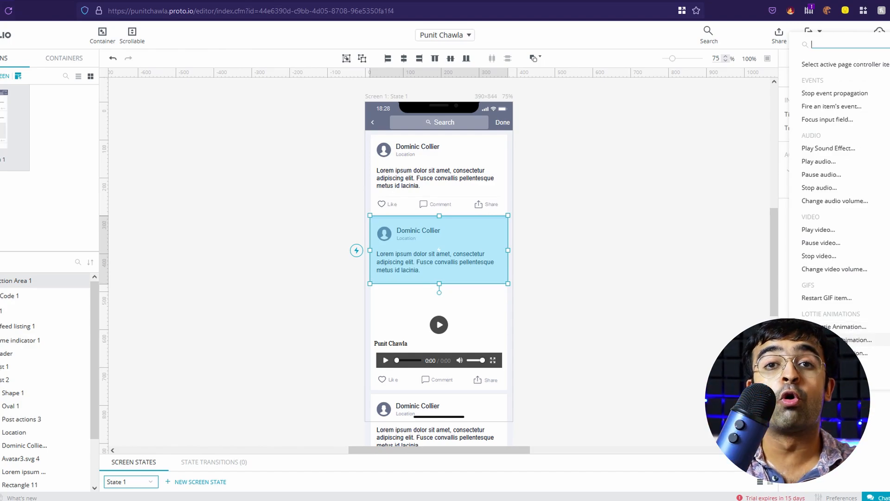
scroll(864, 275, down, 2)
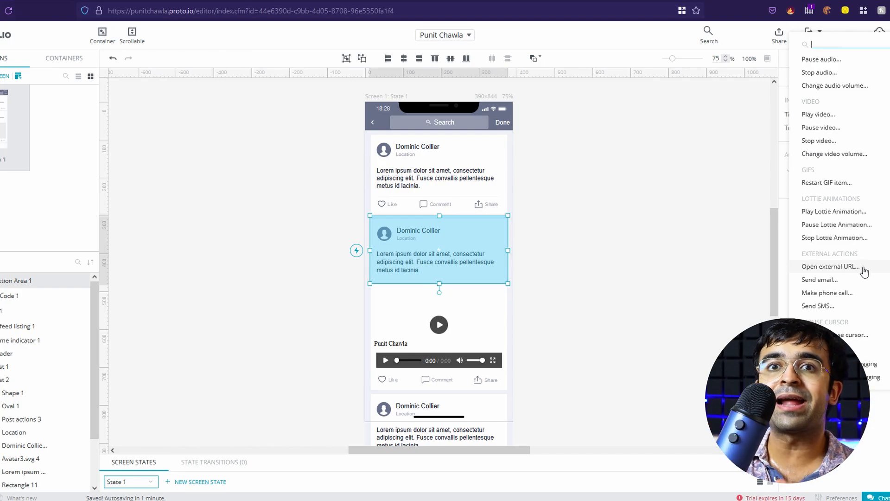
scroll(844, 319, up, 10)
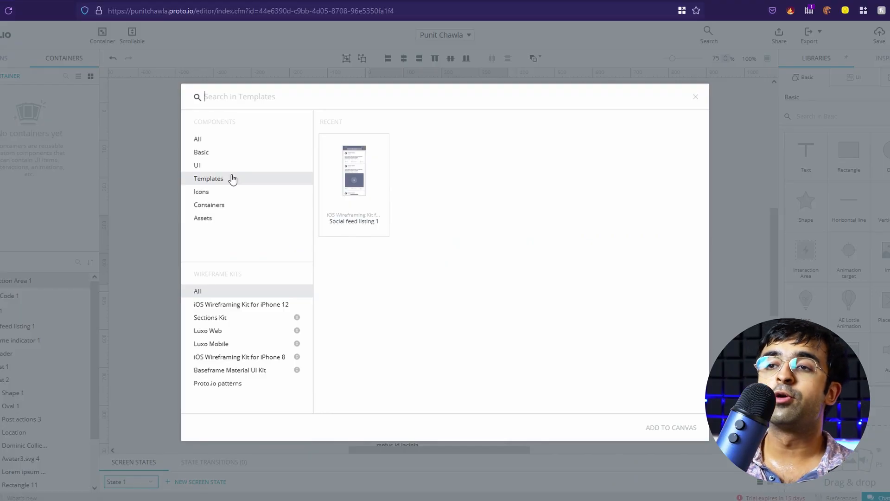
Browse the Containers and Icons component categories
click(230, 207)
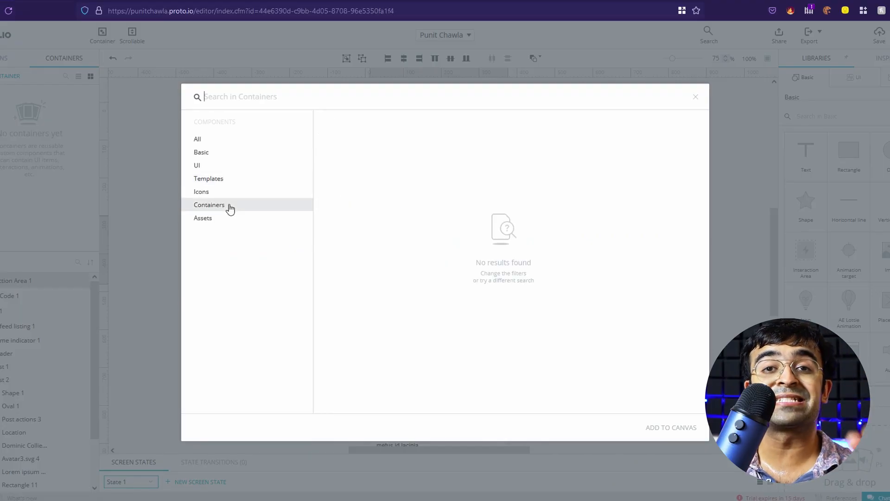
click(219, 193)
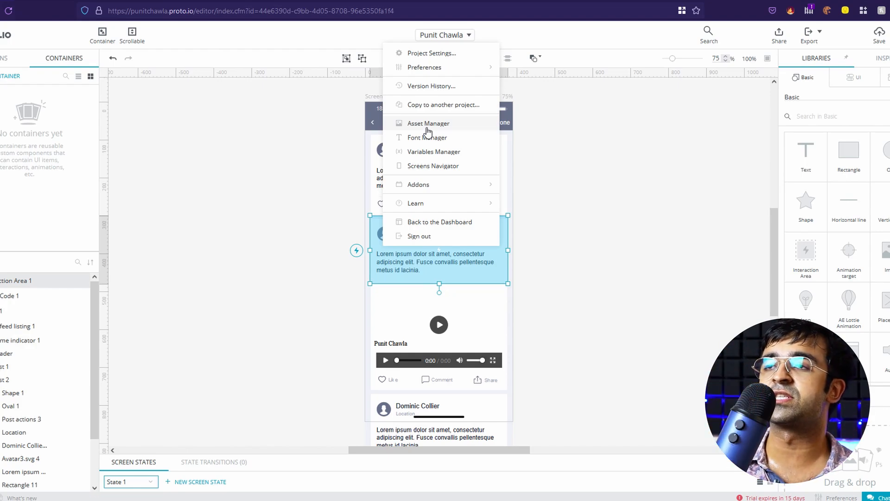
Set a dark pasteboard color and the Dark editor theme in Interface settings
mouse_move(440, 70)
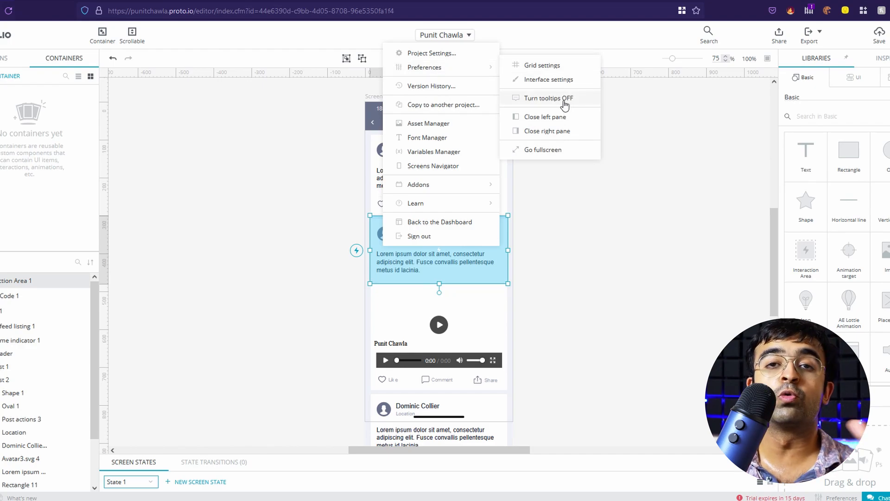
click(547, 81)
click(481, 285)
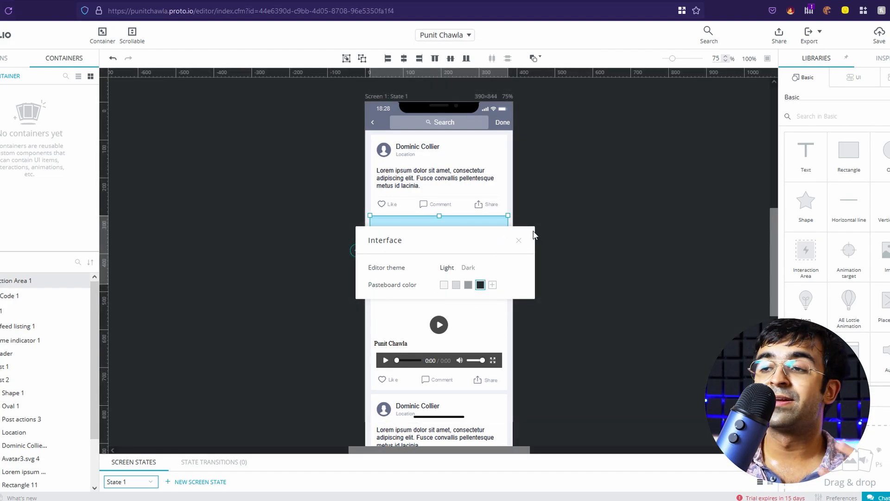
click(469, 269)
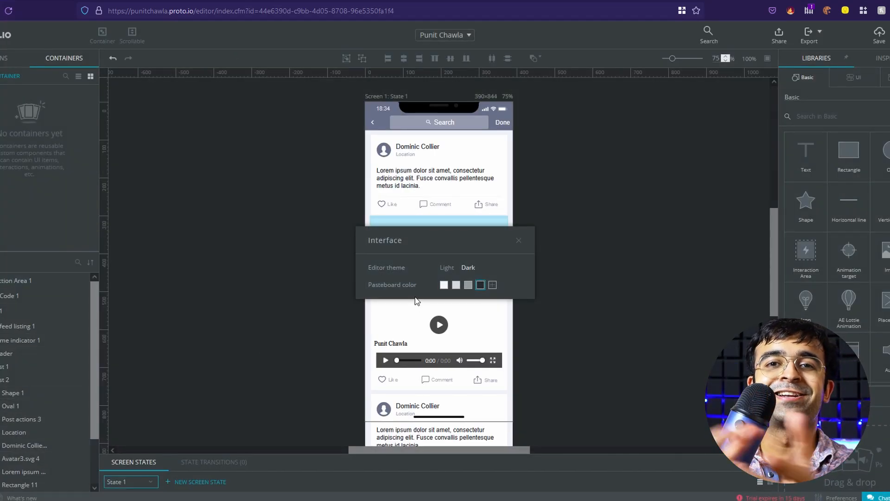
click(442, 35)
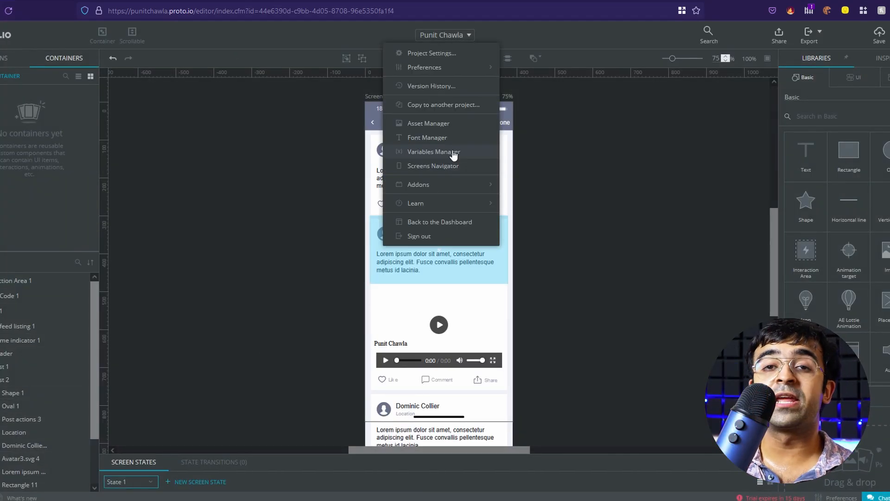
Check the Variables Manager, then browse Google fonts in Font Manager, which lists only Roboto
click(433, 152)
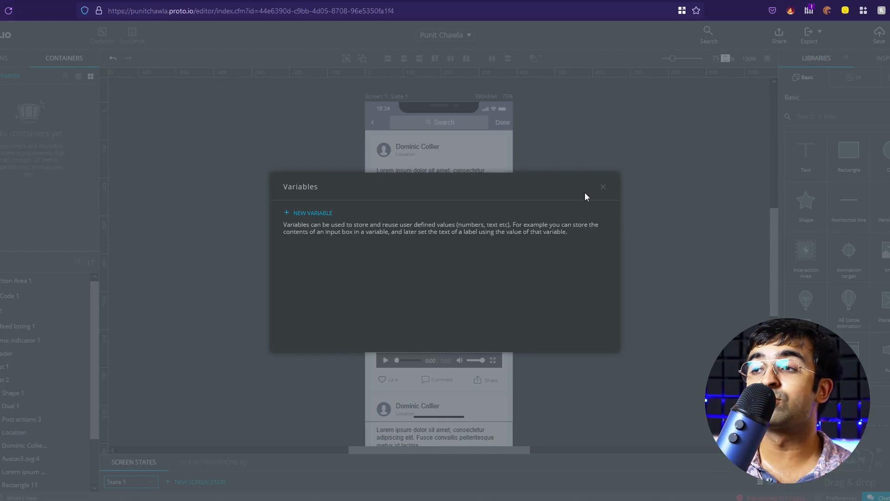
click(603, 187)
click(447, 32)
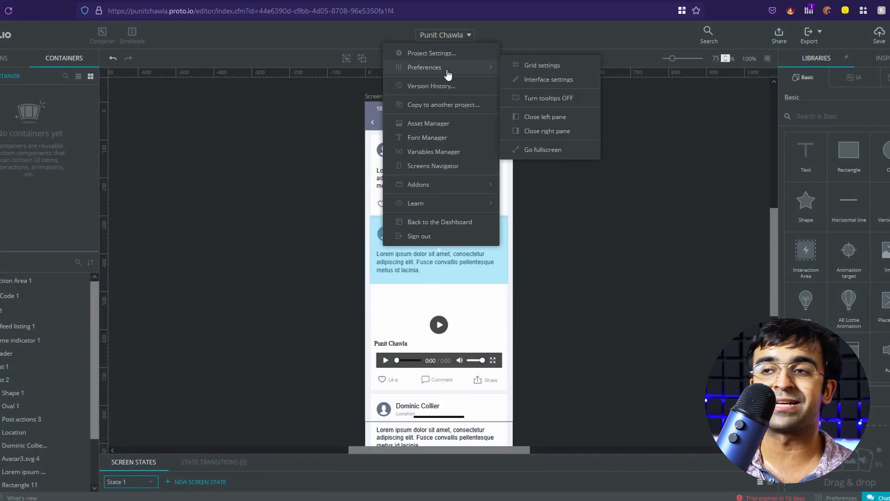
click(437, 138)
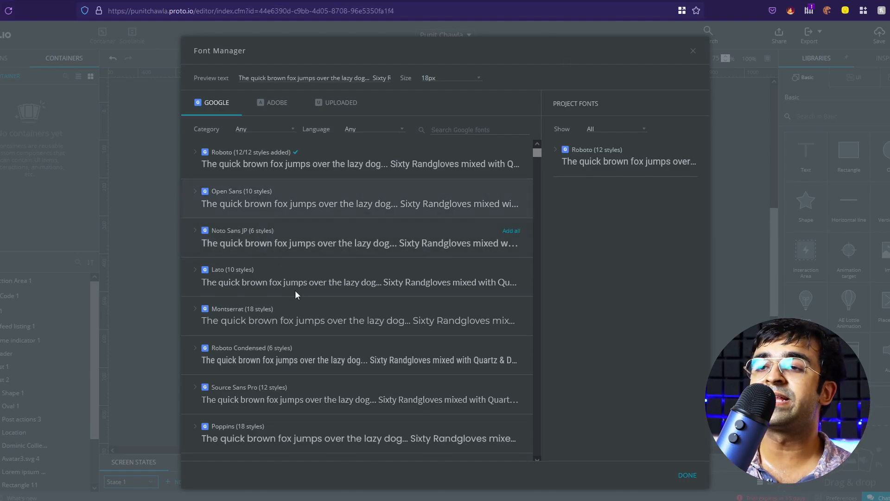
scroll(352, 236, down, 5)
scroll(352, 239, down, 6)
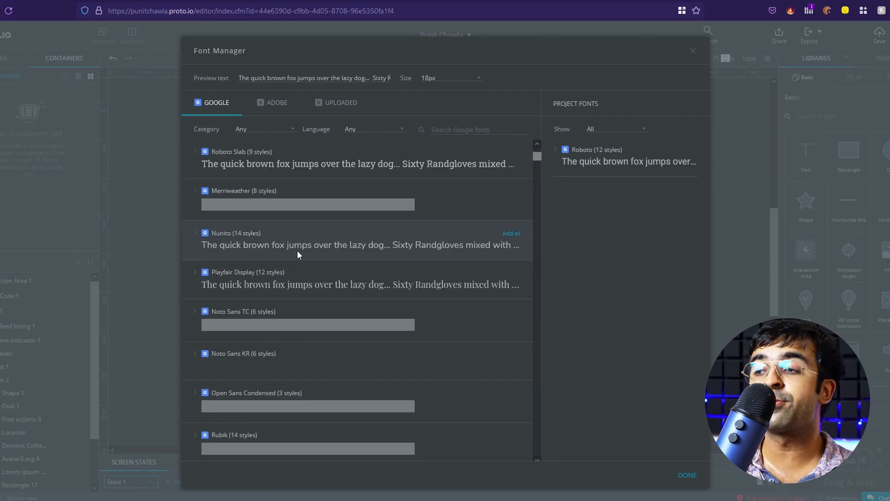
click(693, 51)
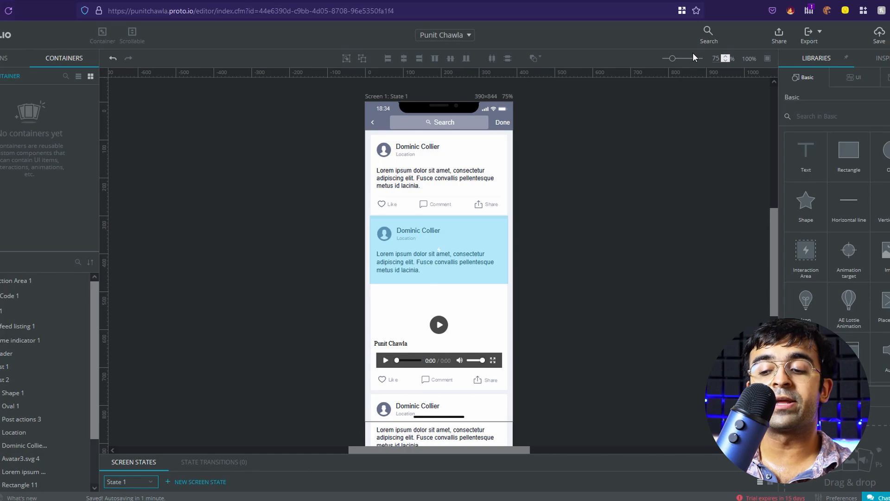
Launch Proto.io Spaces from the project menu's Addons submenu
click(441, 35)
mouse_move(454, 189)
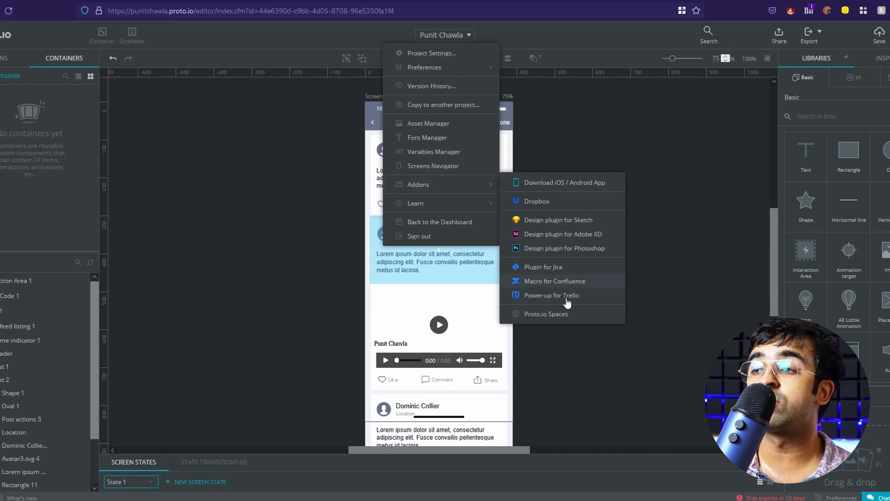
click(557, 319)
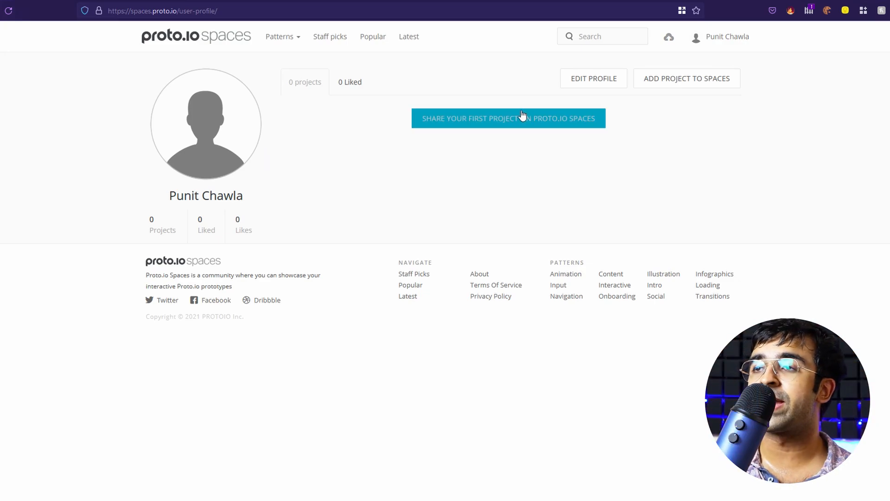
Browse the Animation patterns and open the Expenses Report card
click(288, 40)
click(291, 62)
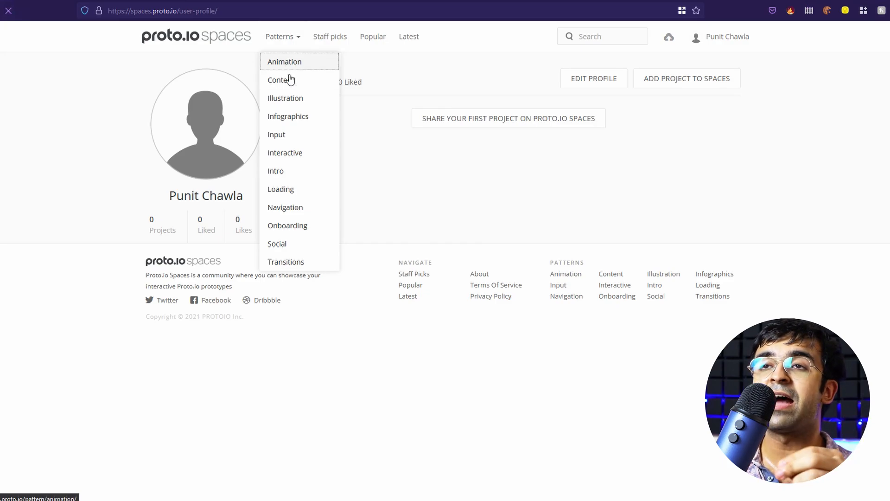
scroll(307, 241, down, 3)
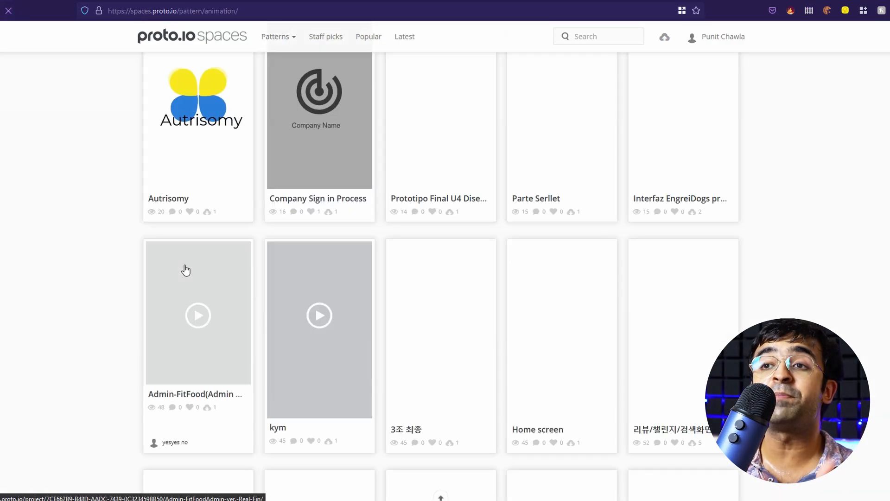
scroll(185, 268, up, 3)
scroll(449, 351, down, 5)
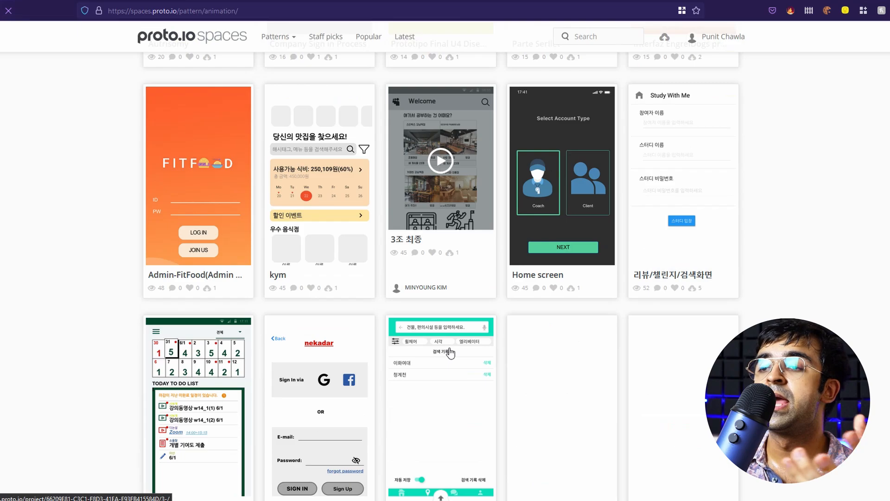
scroll(362, 312, down, 10)
click(464, 172)
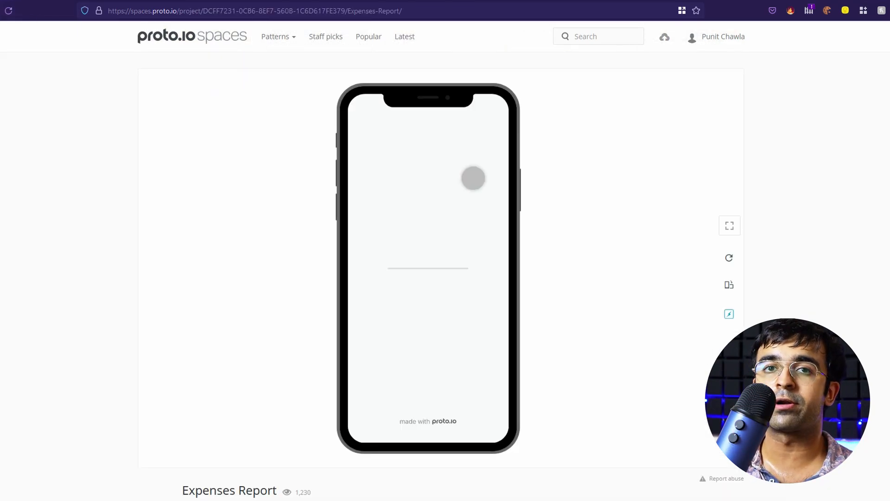
Tap donut slices (Living Expenses, 12% Food Delivery, 22% Travel) and Food Delivery, then view project details
click(436, 280)
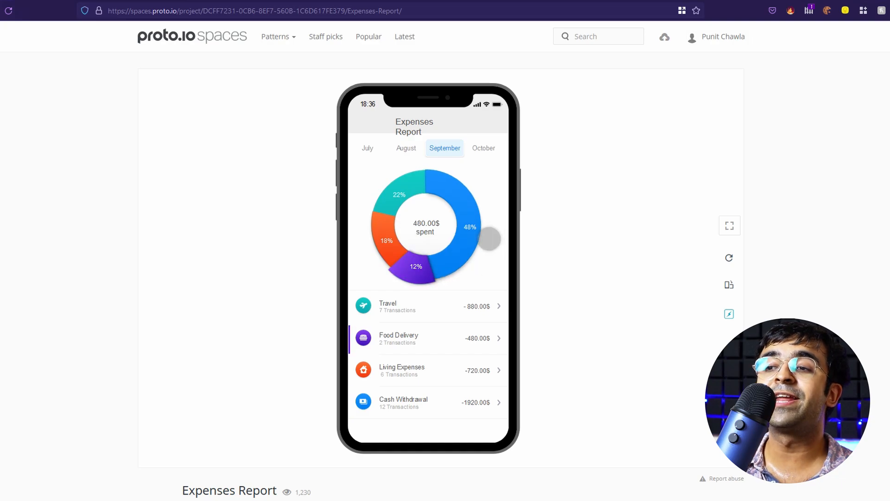
click(479, 228)
click(410, 201)
click(400, 250)
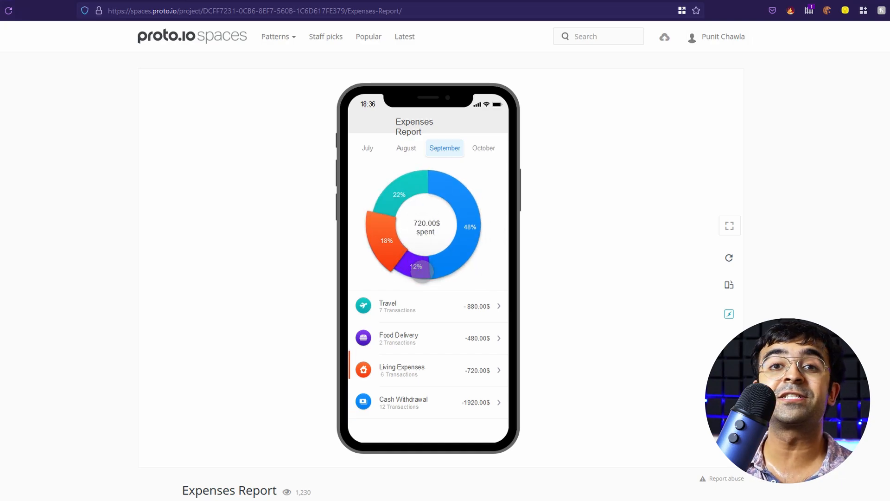
click(422, 271)
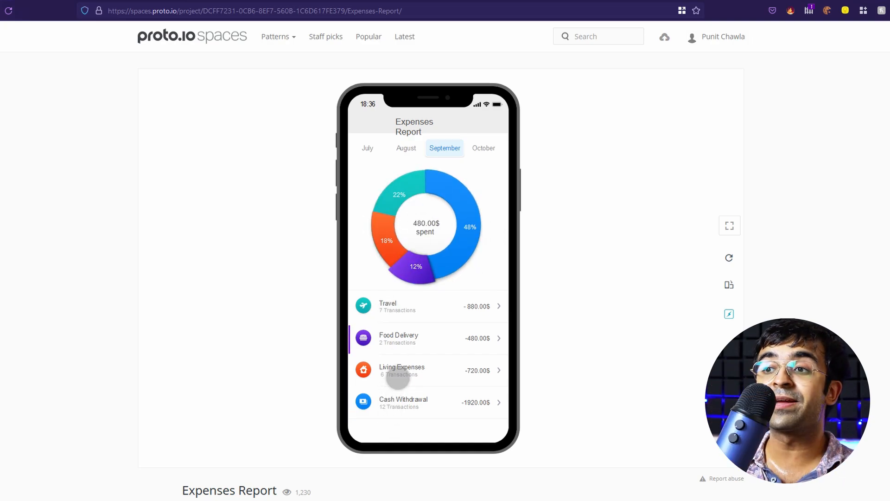
click(399, 251)
click(416, 204)
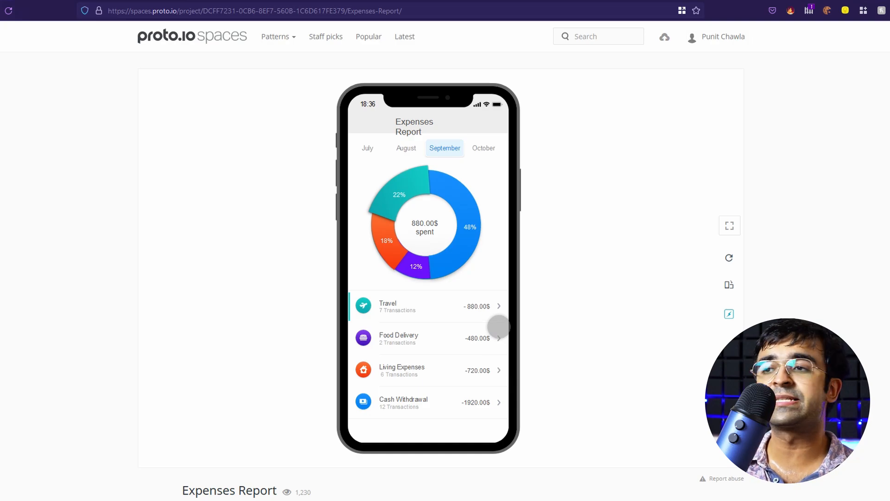
click(499, 327)
scroll(586, 292, down, 4)
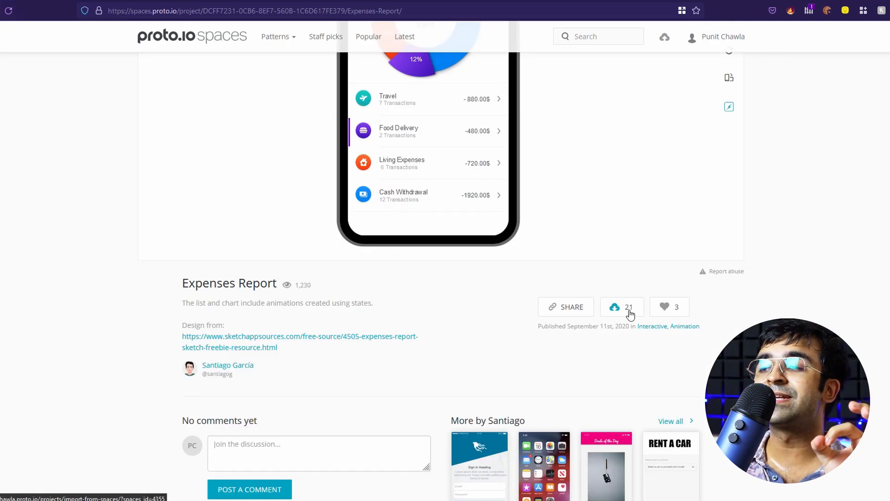